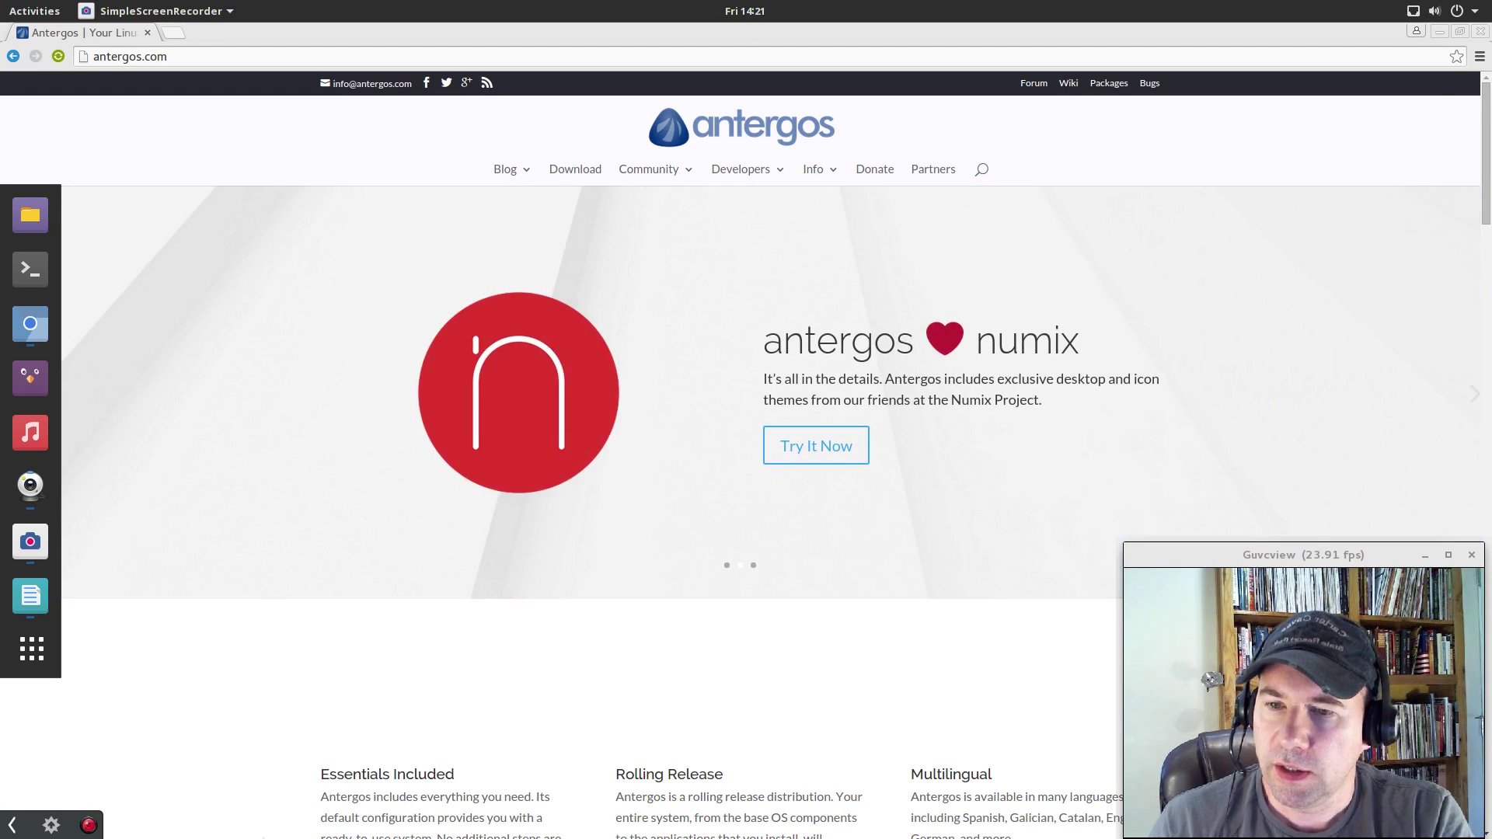
Step: Scroll the Antergos home page and open the 'Say Hello To Cnchi v0.10' blog post
scroll(796, 571, "down", 1)
scroll(795, 573, "down", 3)
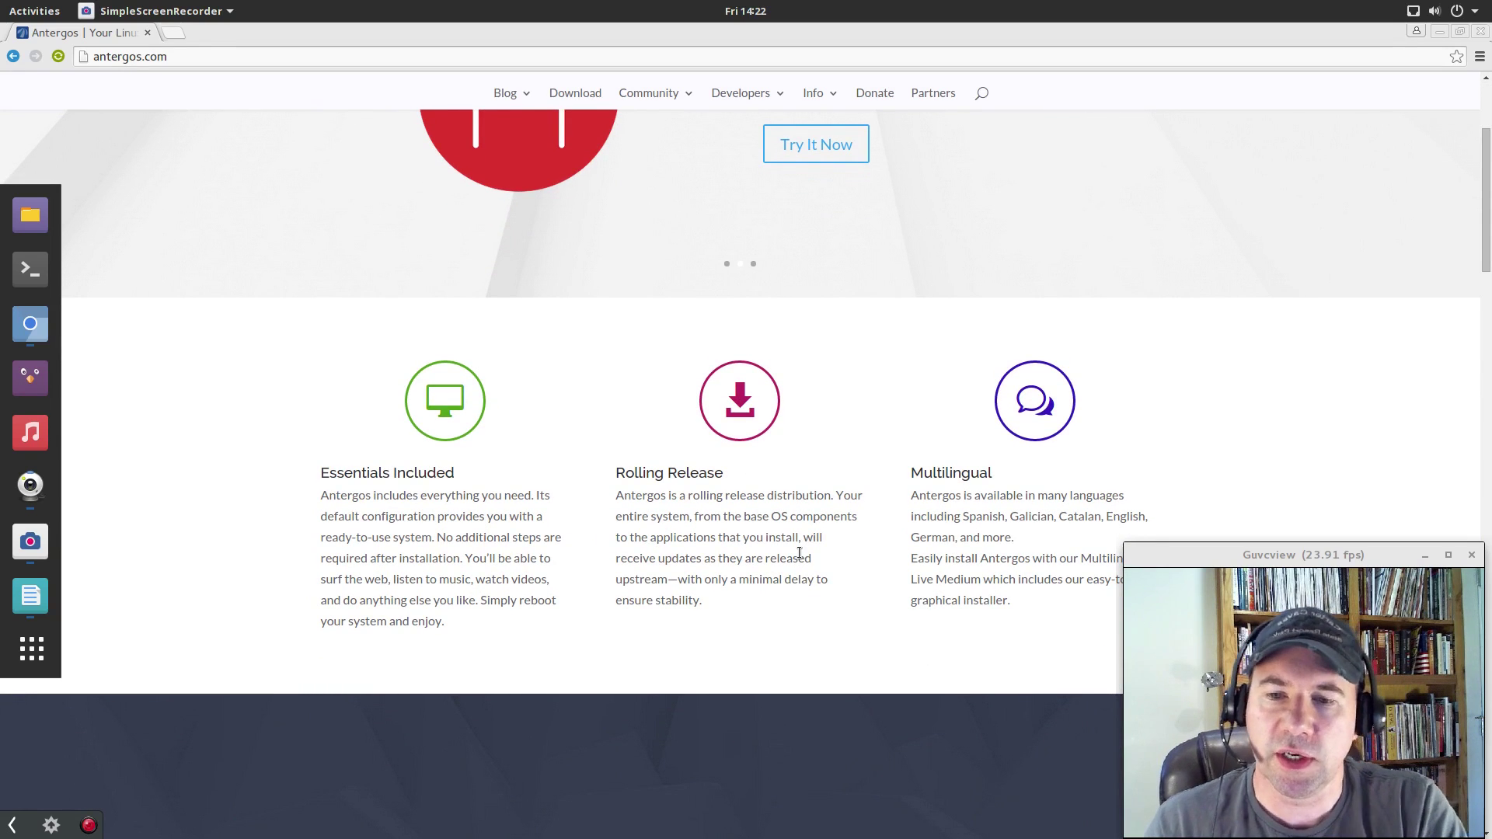
scroll(785, 555, "down", 8)
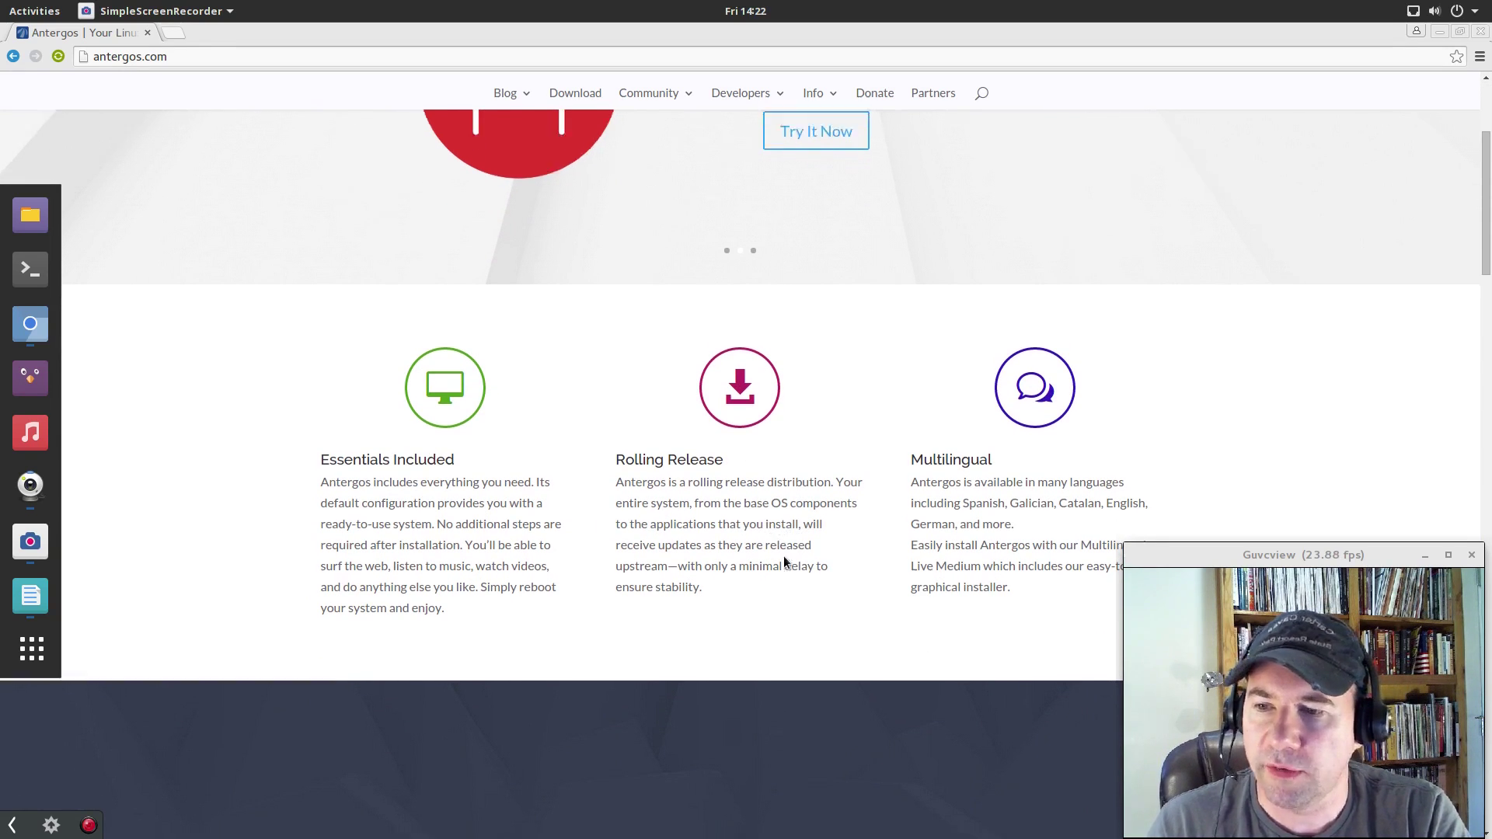
scroll(785, 556, "down", 7)
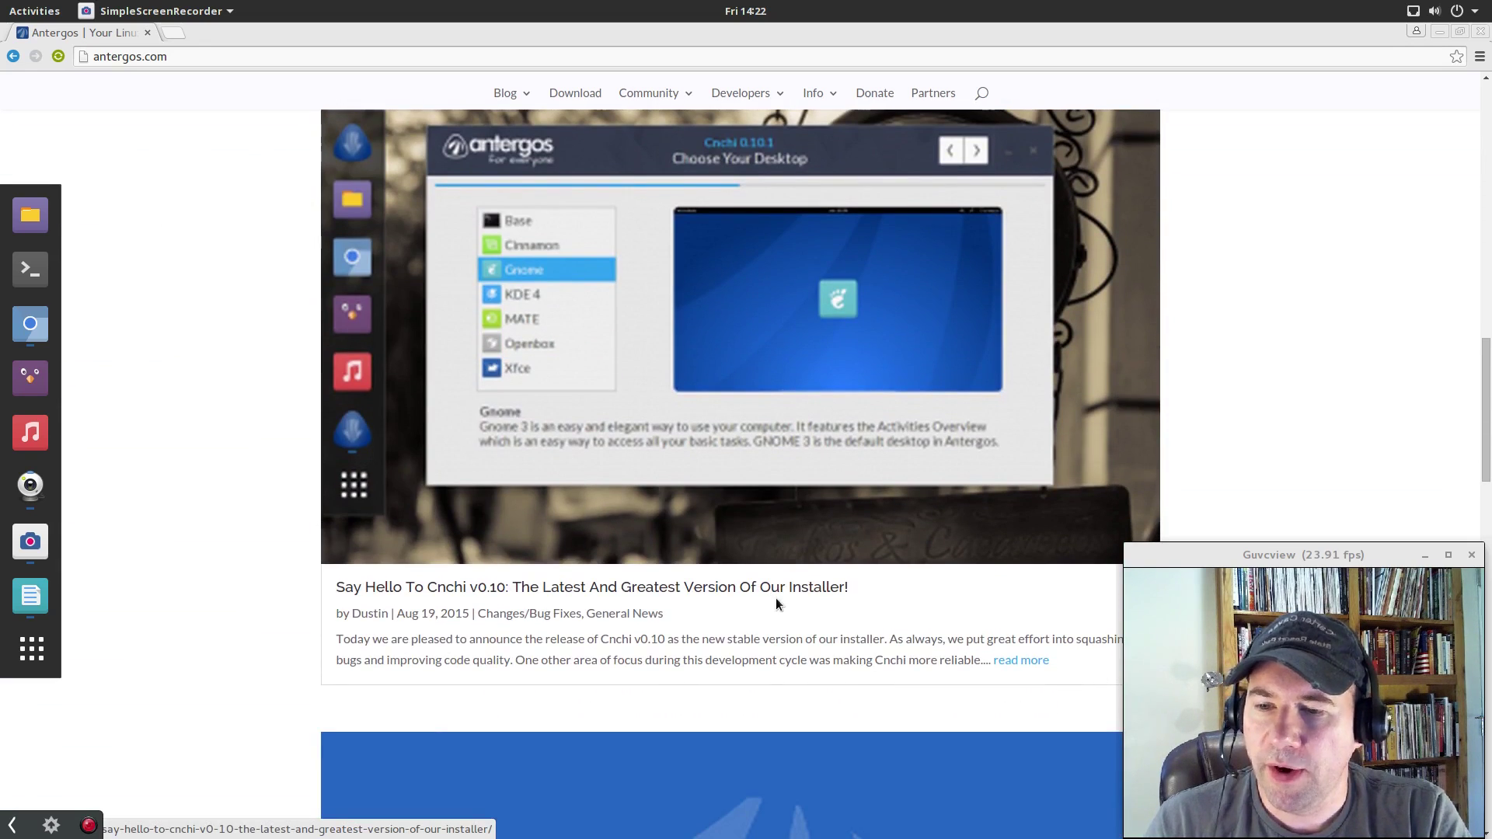
left_click(498, 590)
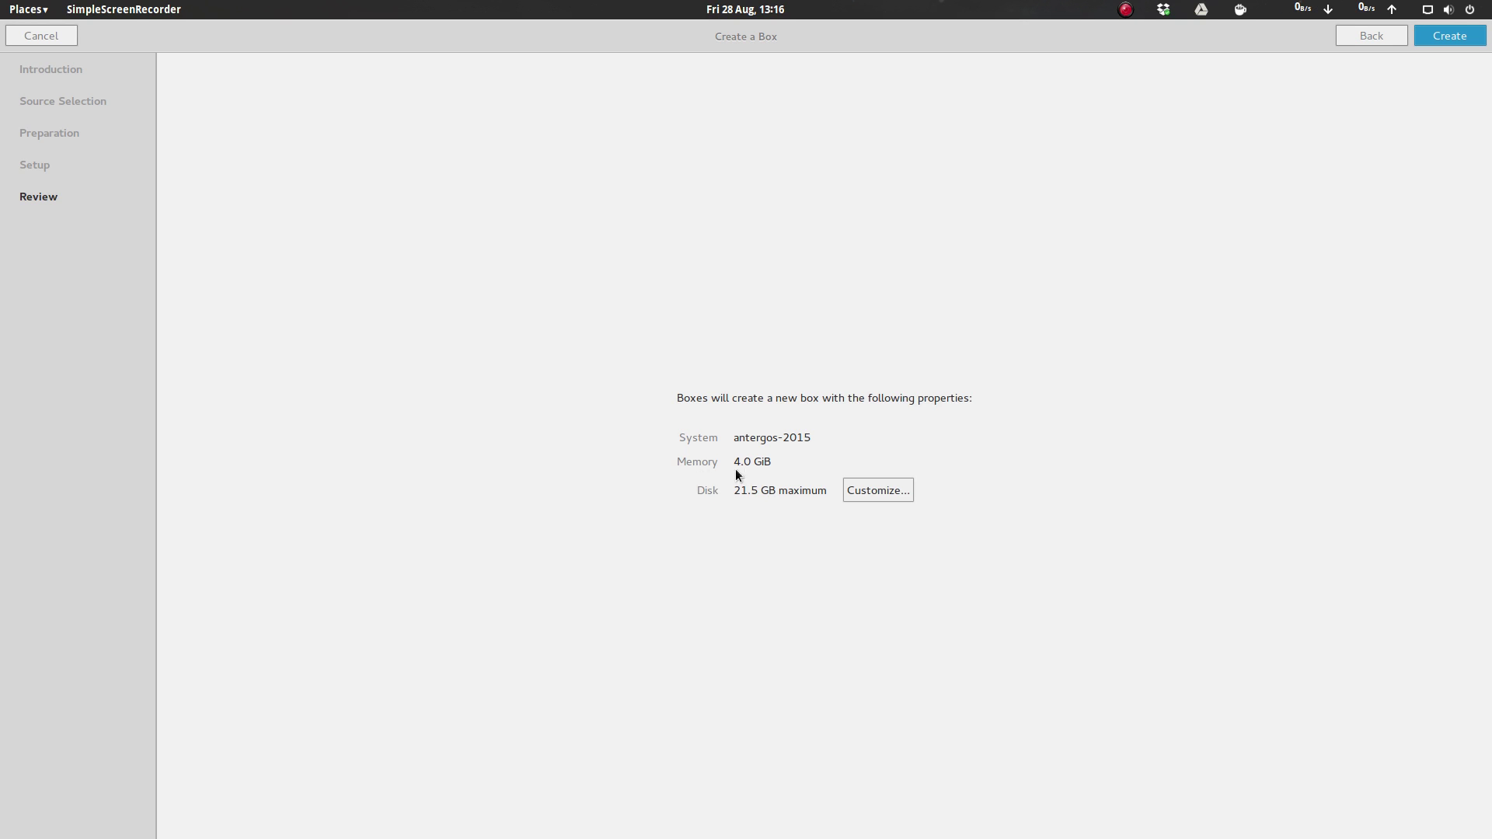
Step: Create the antergos-2015 box and boot it into the Start Antergos Live session
left_click(1443, 39)
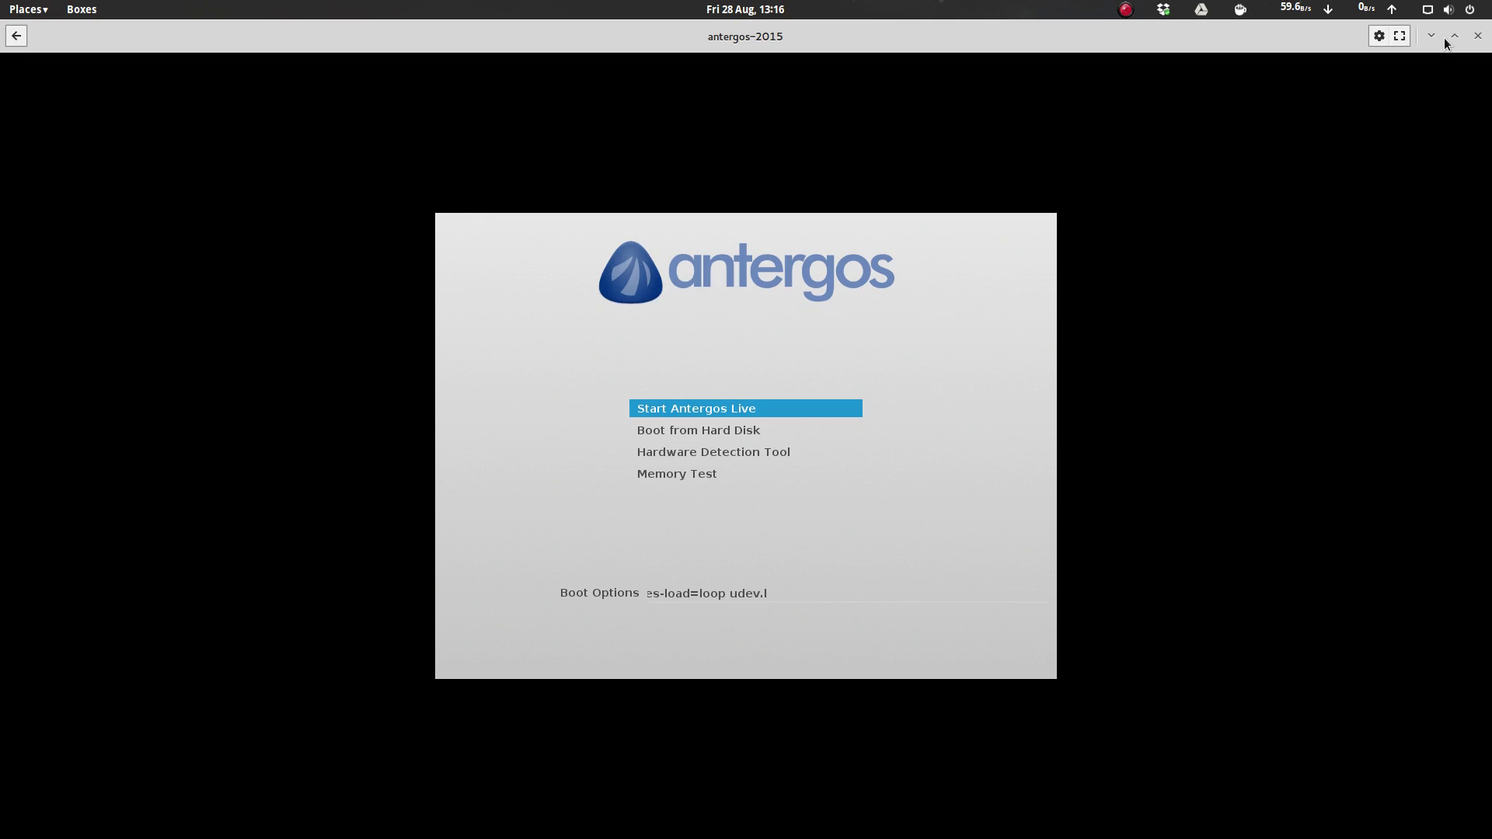
key("Return")
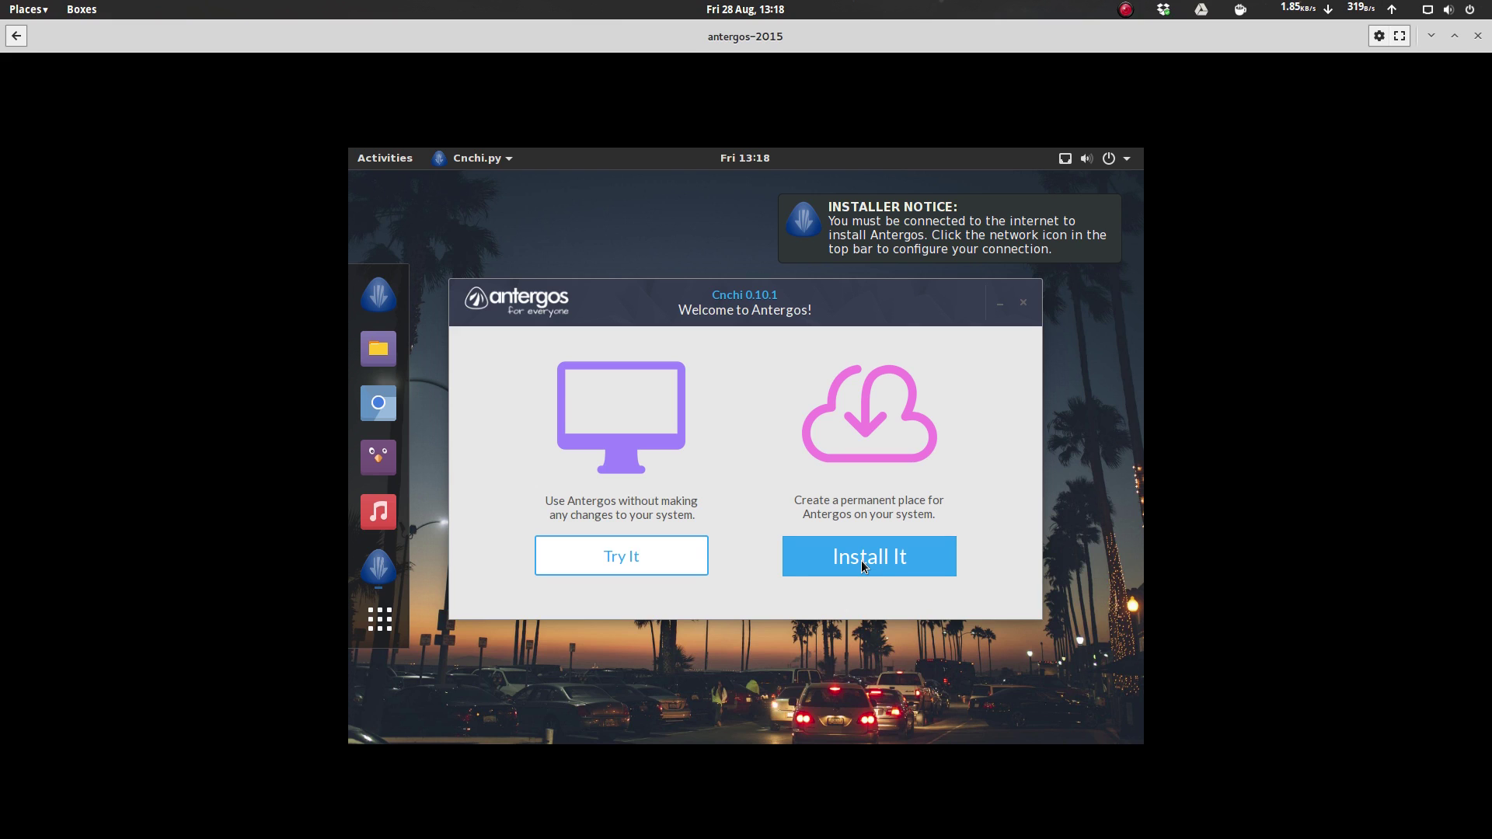
Step: Begin installing with English, pass the system check, and choose English (US), United States as location
left_click(861, 561)
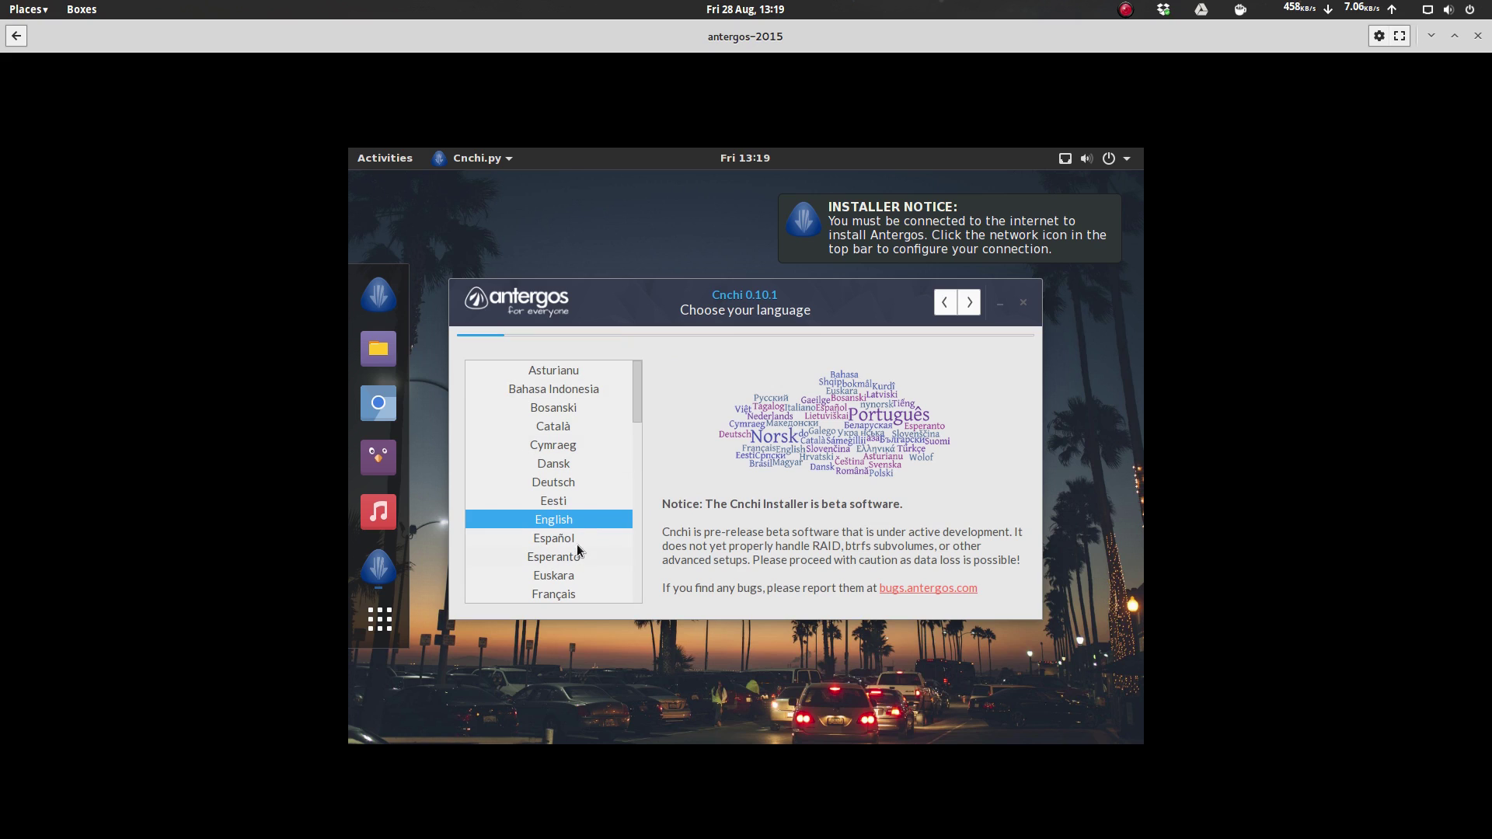
left_click(970, 303)
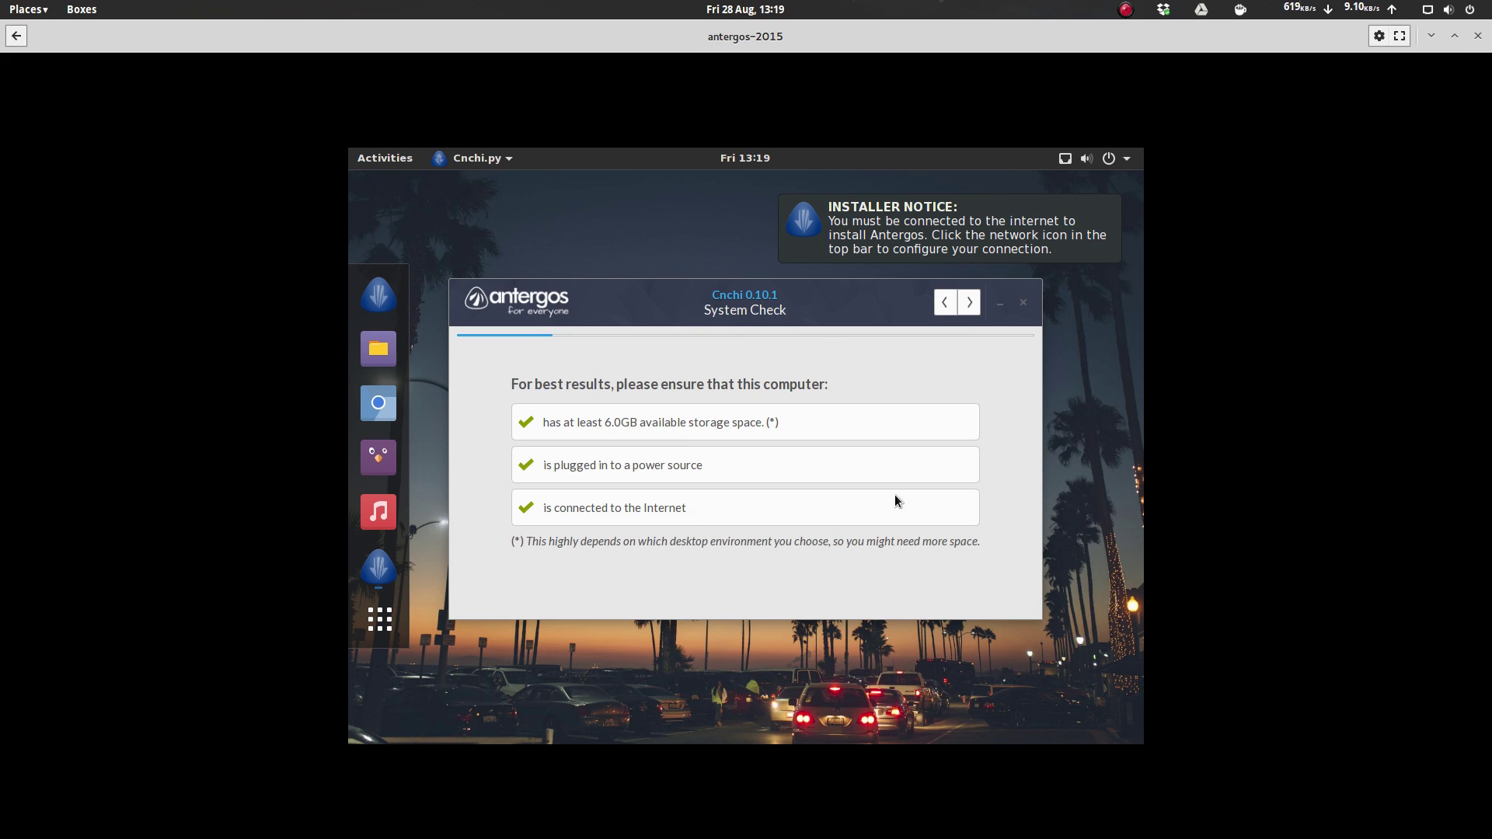
left_click(969, 302)
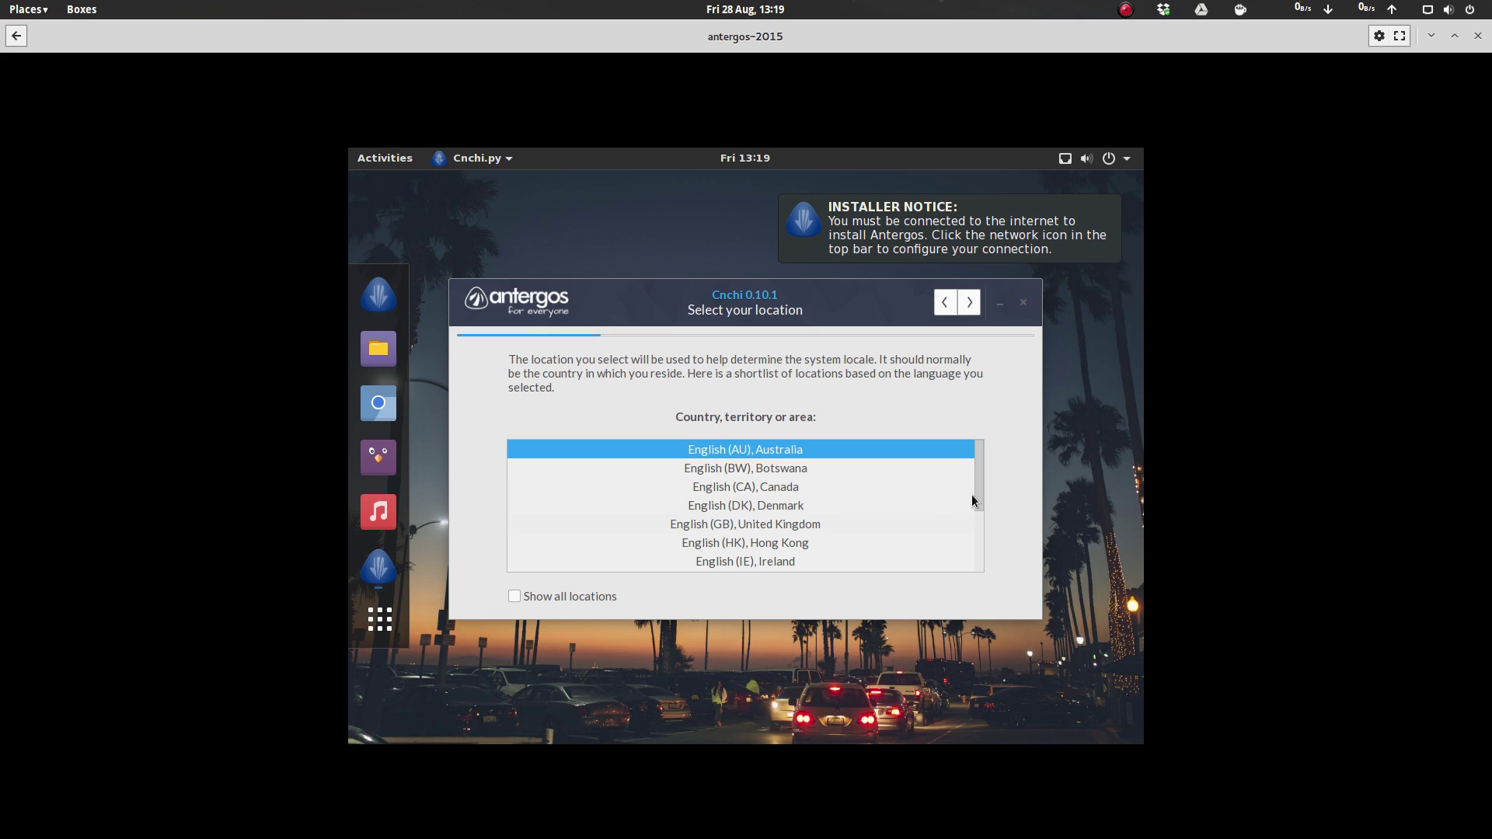
left_click_drag(981, 501, 973, 543)
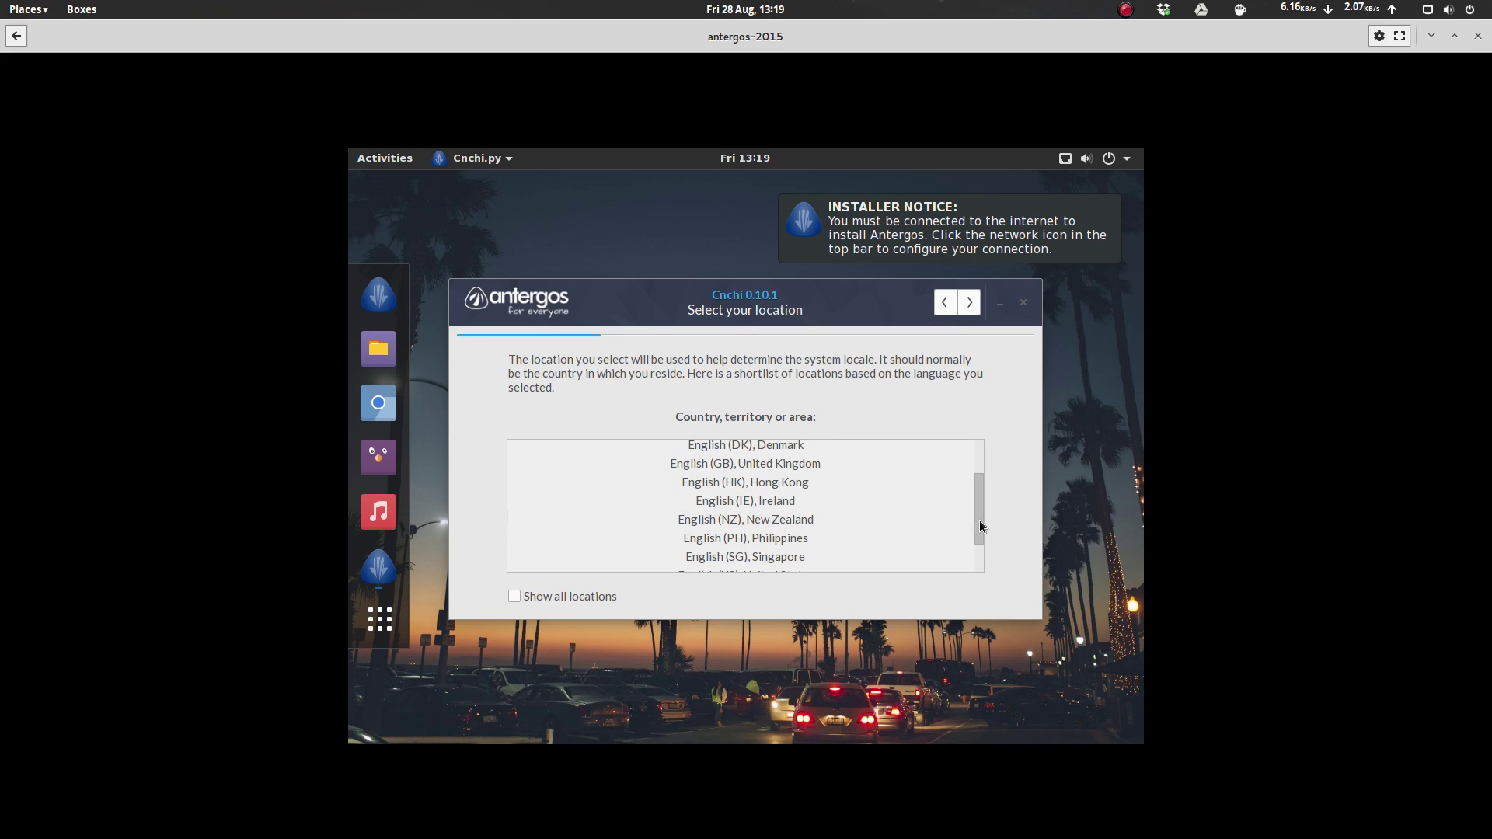
left_click_drag(979, 520, 978, 561)
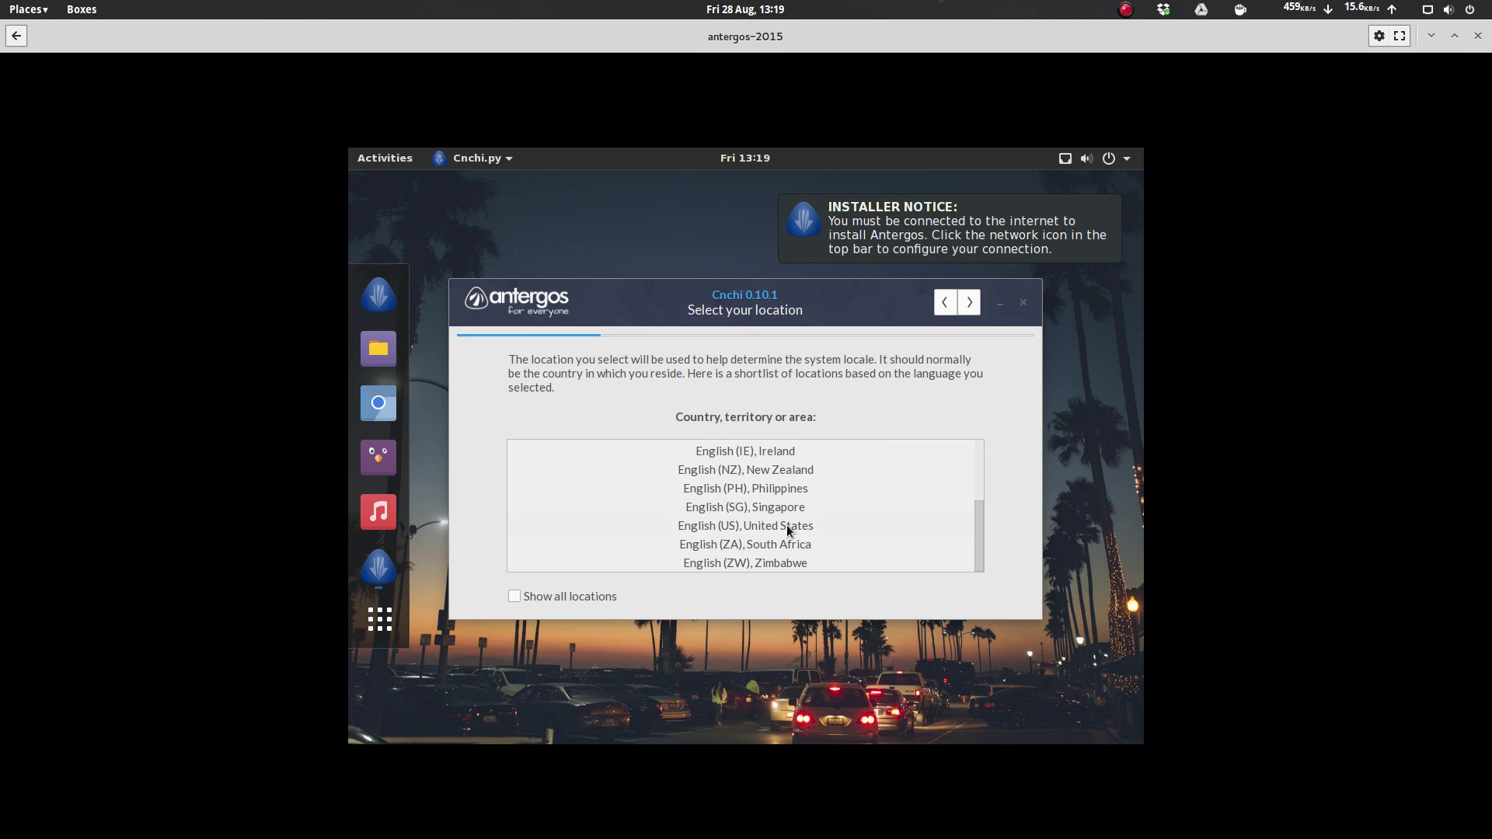
left_click(789, 526)
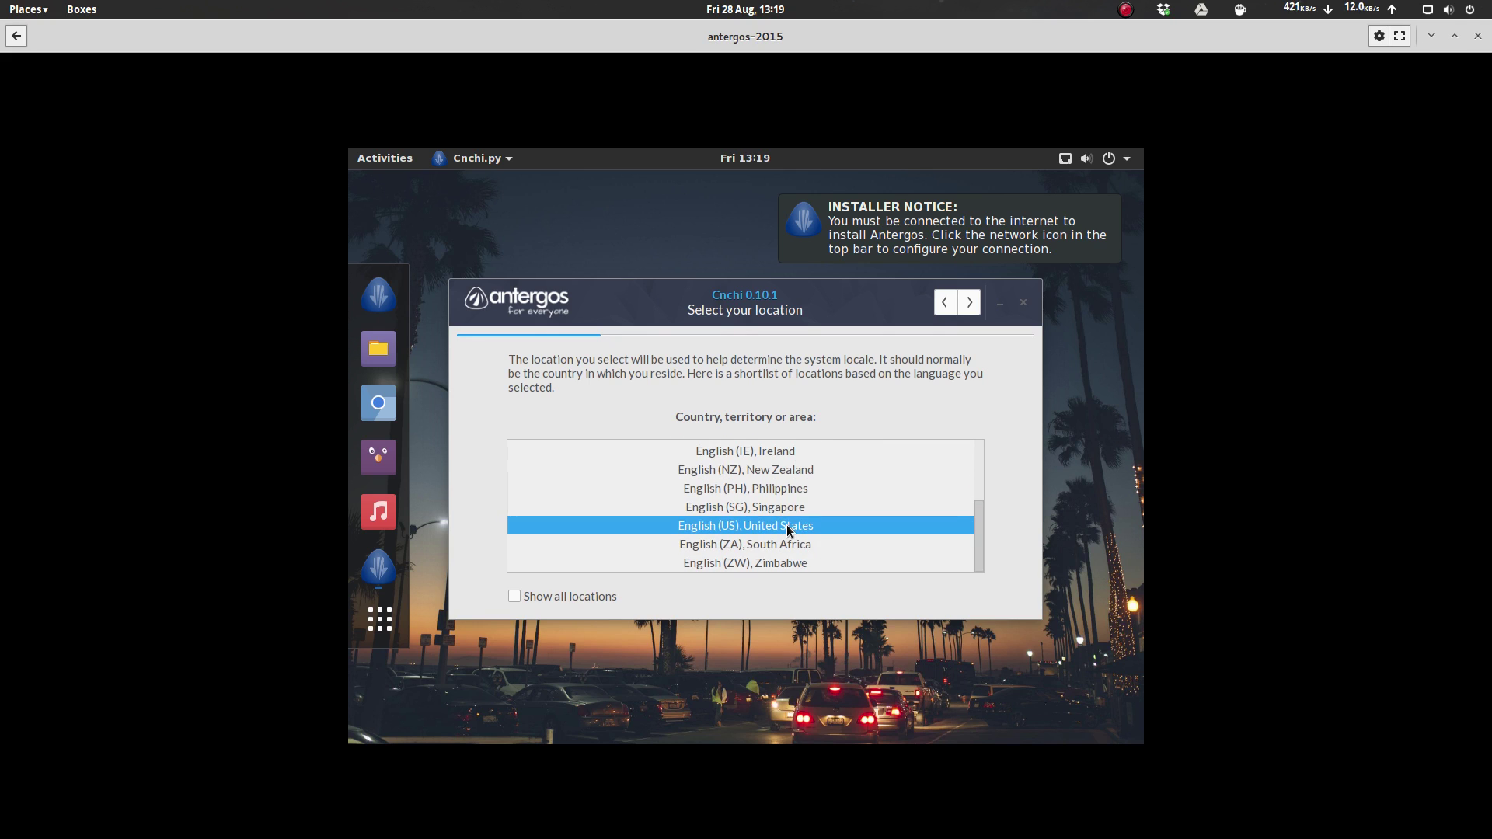
Step: On the timezone step, set the zone to America, correcting an accidental Africa pick
left_click(969, 306)
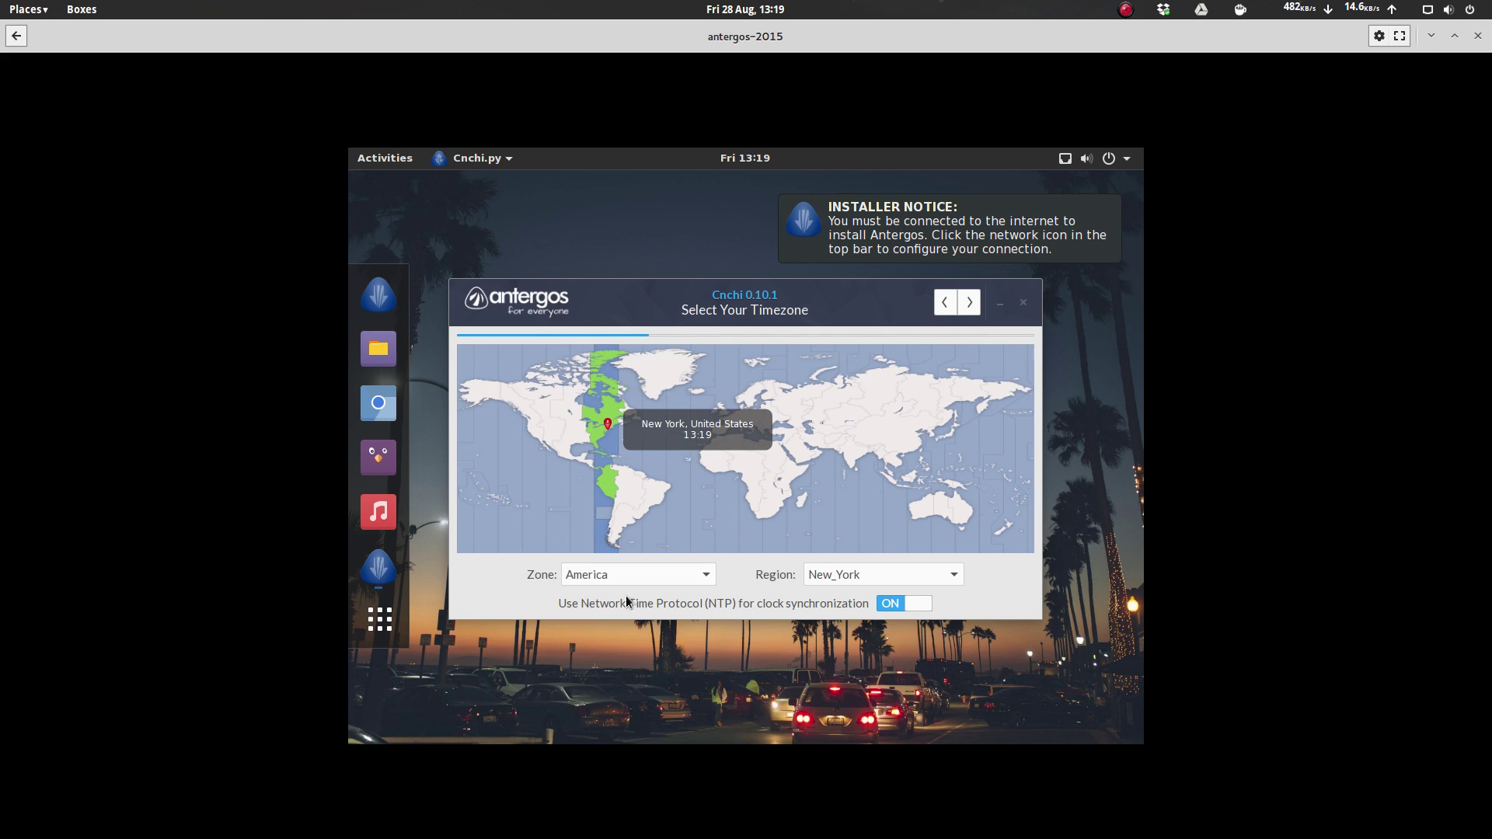
left_click(709, 572)
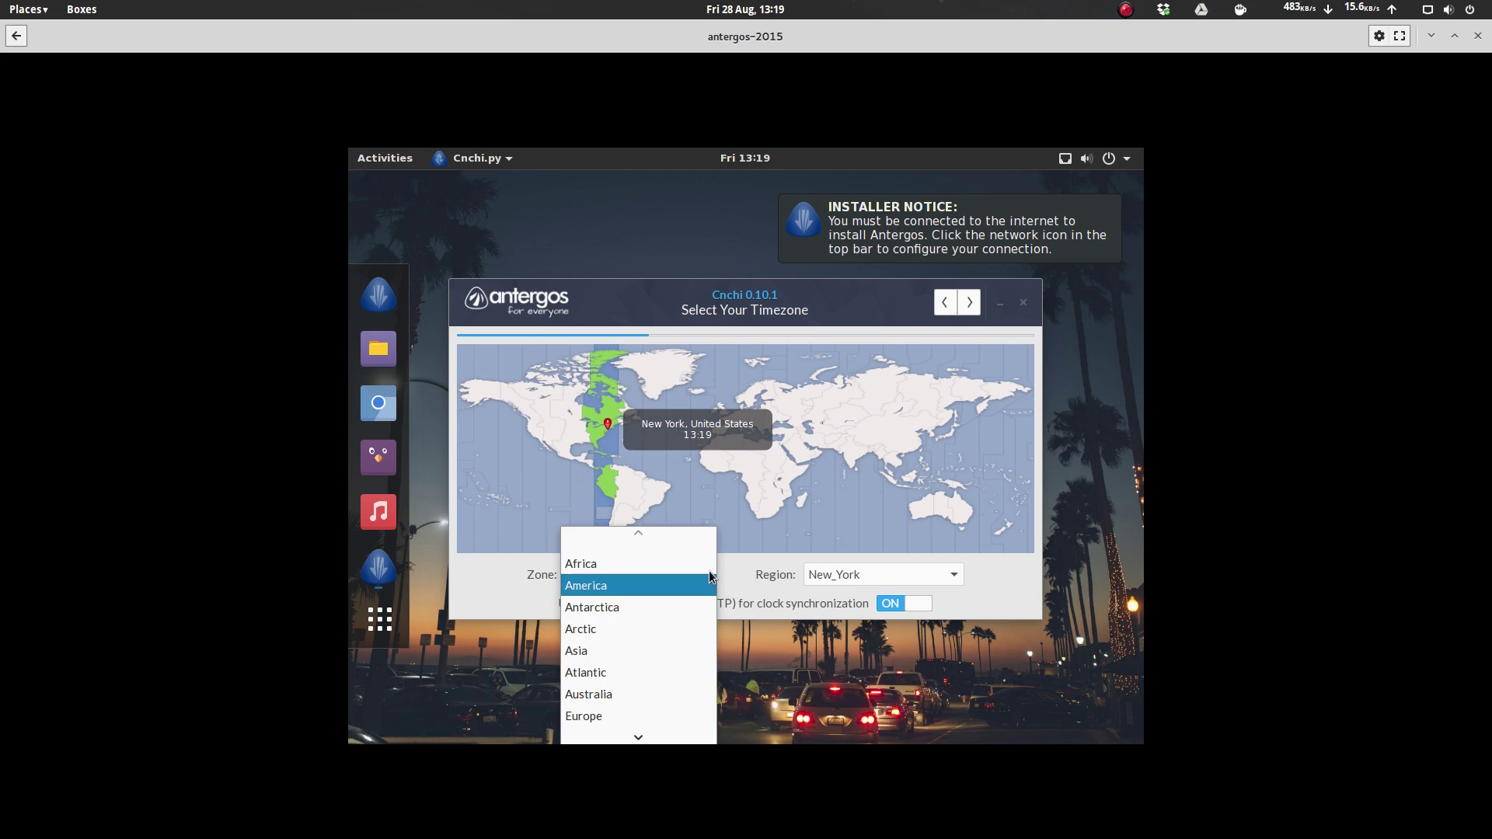
left_click(720, 576)
scroll(717, 575, "up", 1)
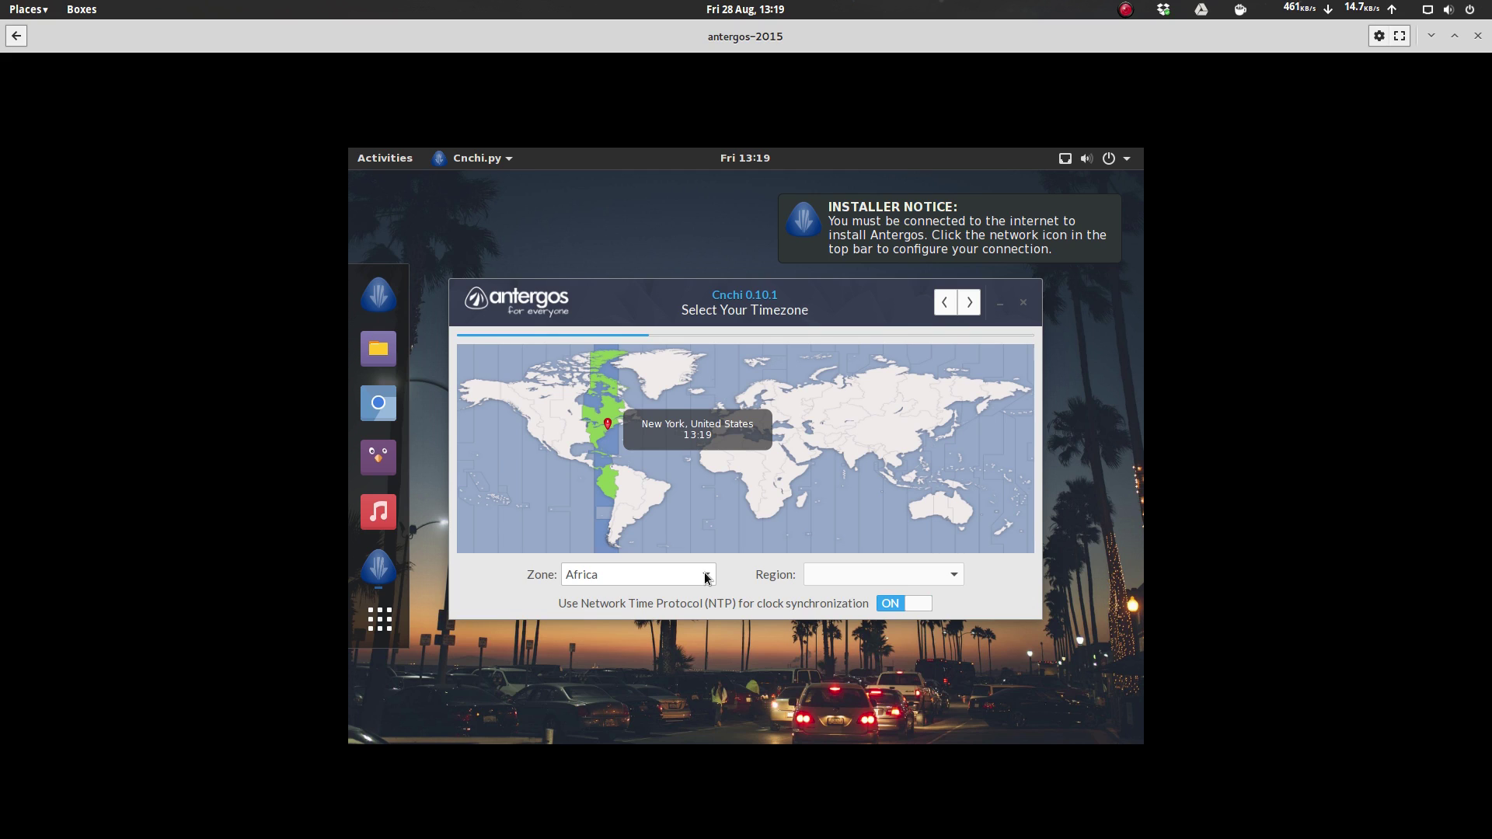
left_click(706, 579)
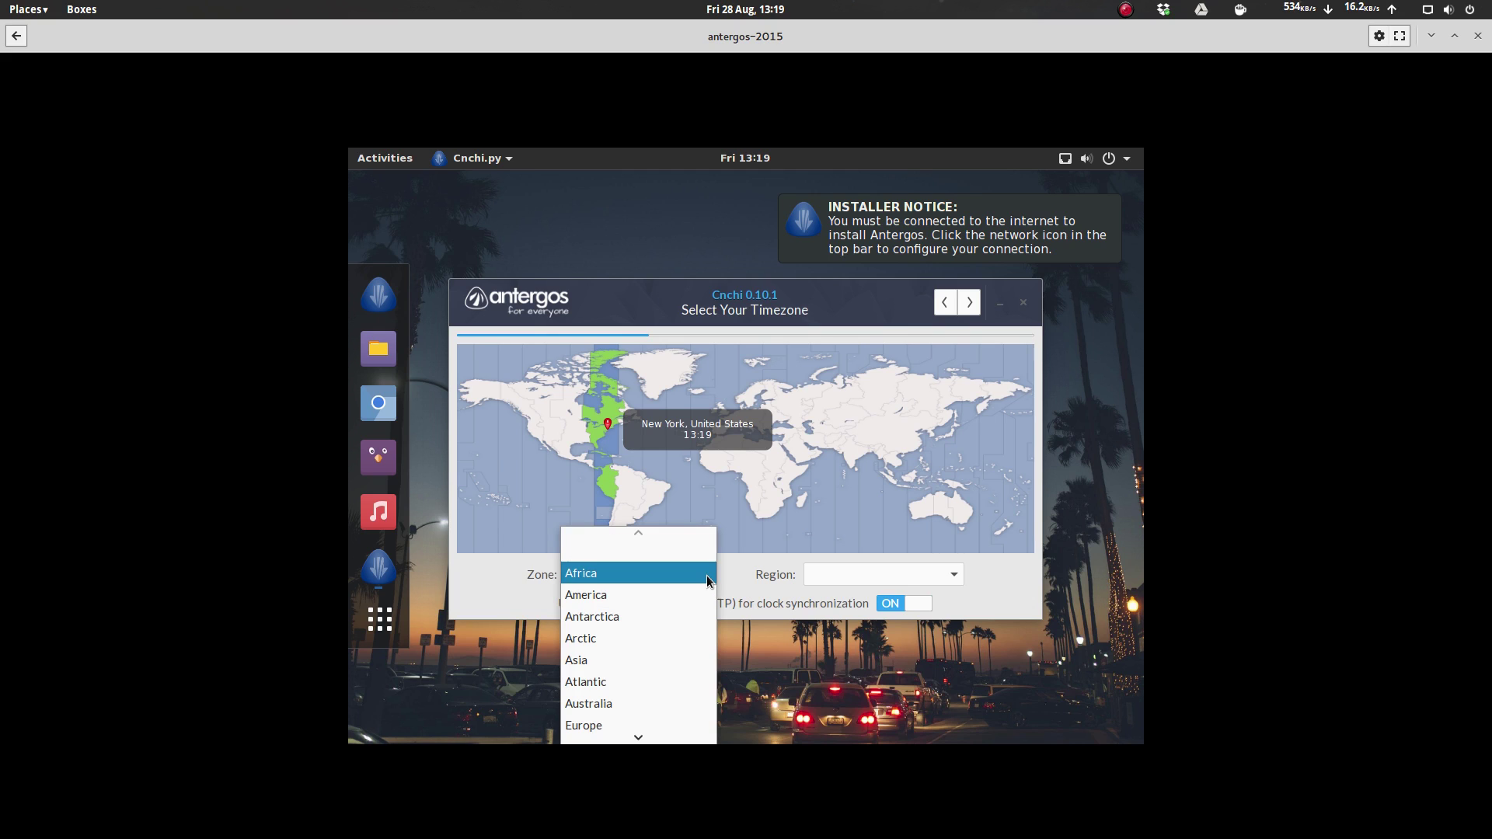
left_click(778, 603)
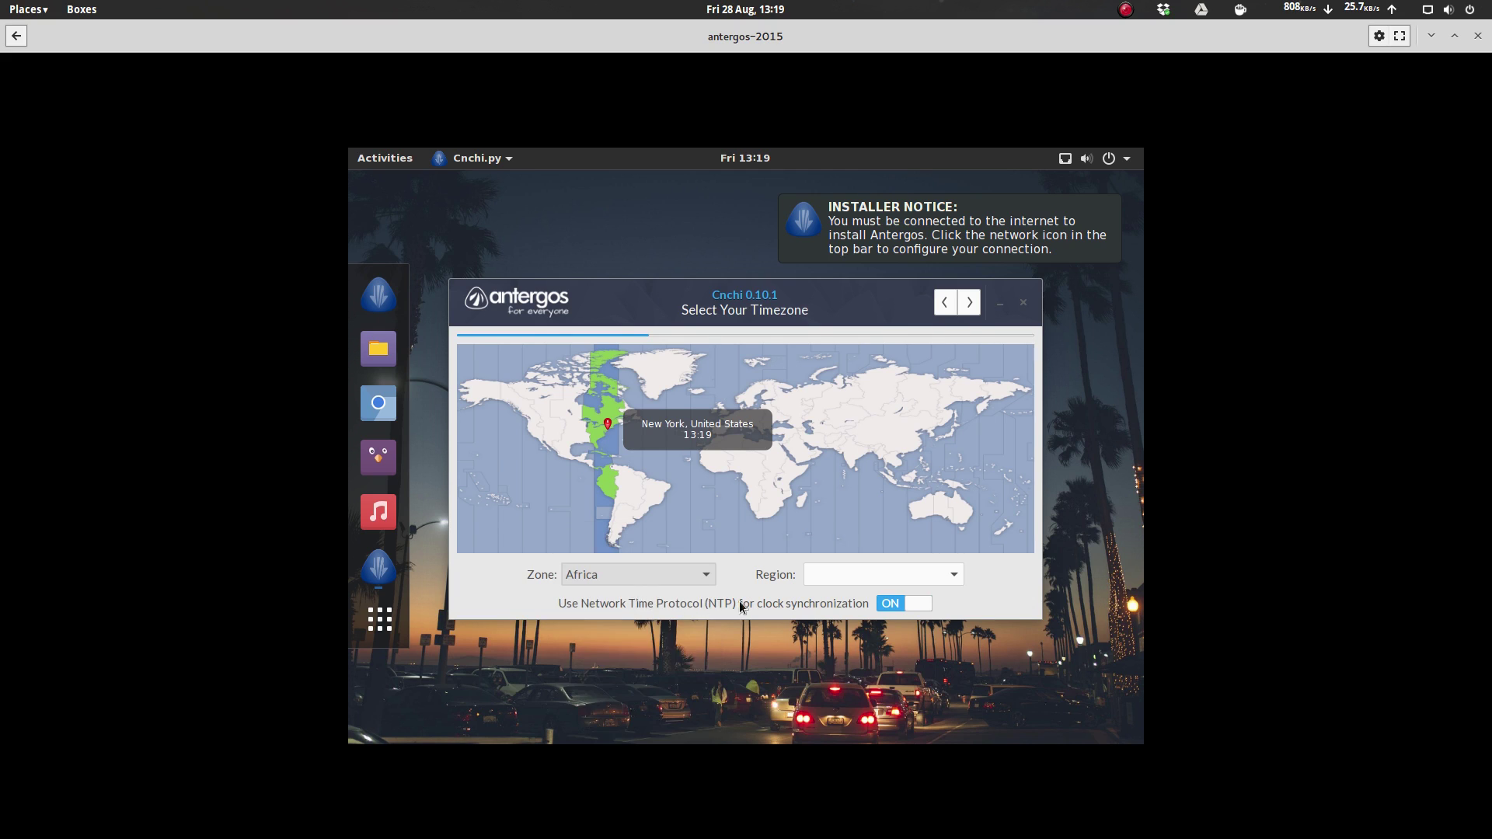
Step: Set the region to New_York and accept the default keyboard layout
left_click(955, 580)
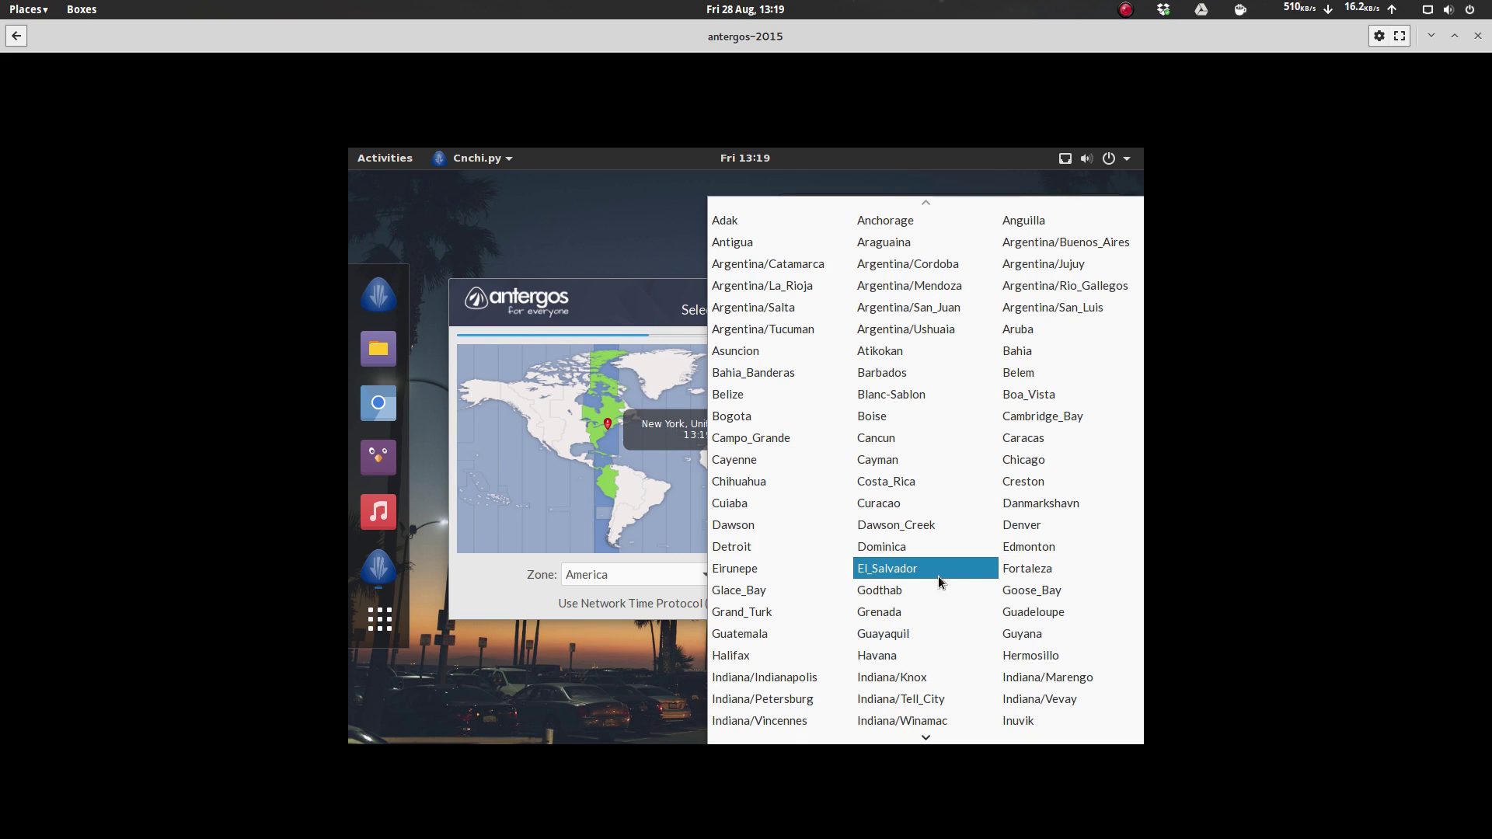
scroll(842, 609, "down", 5)
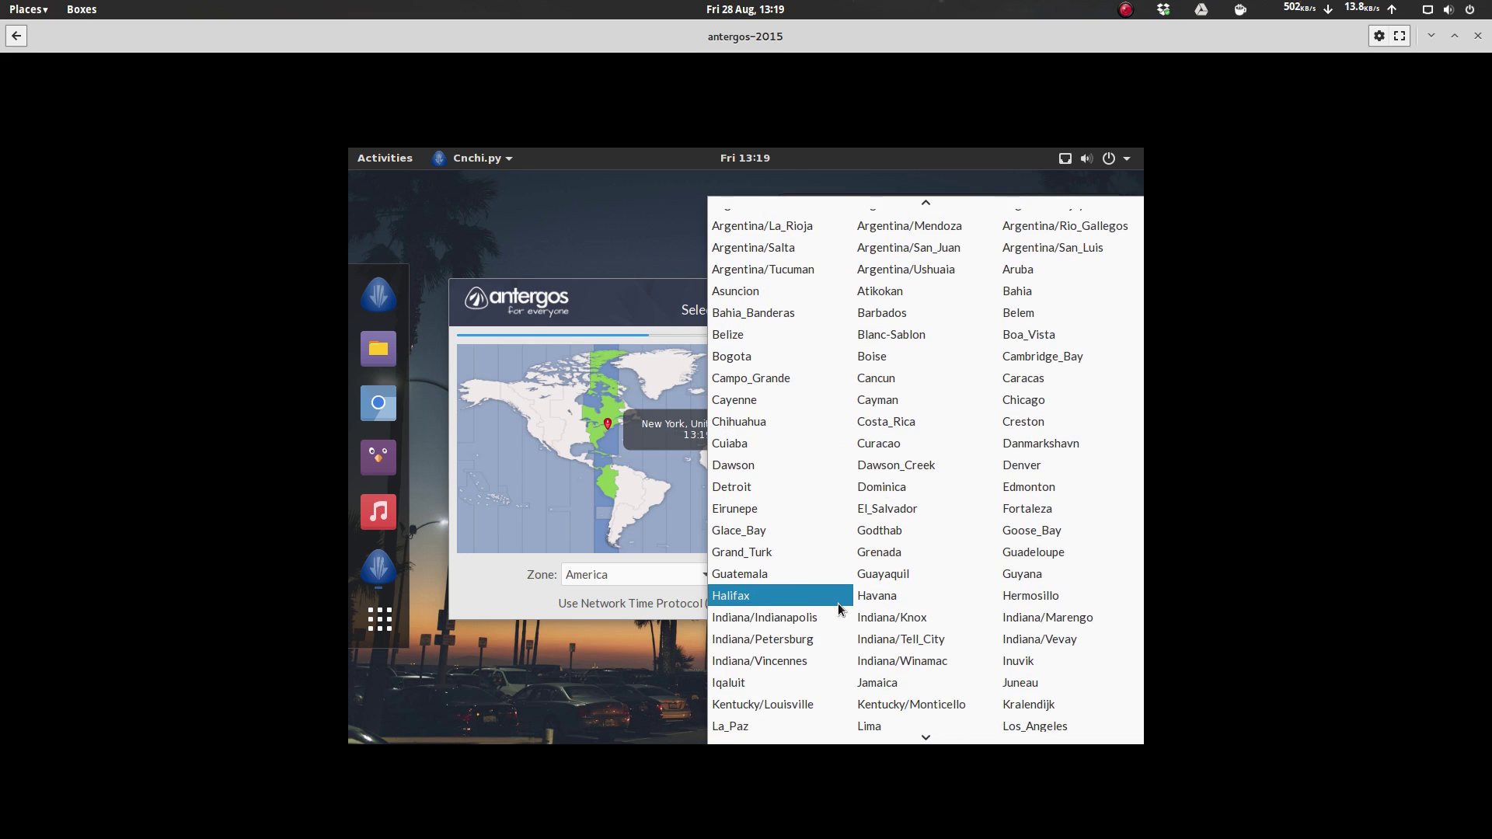
scroll(841, 609, "down", 3)
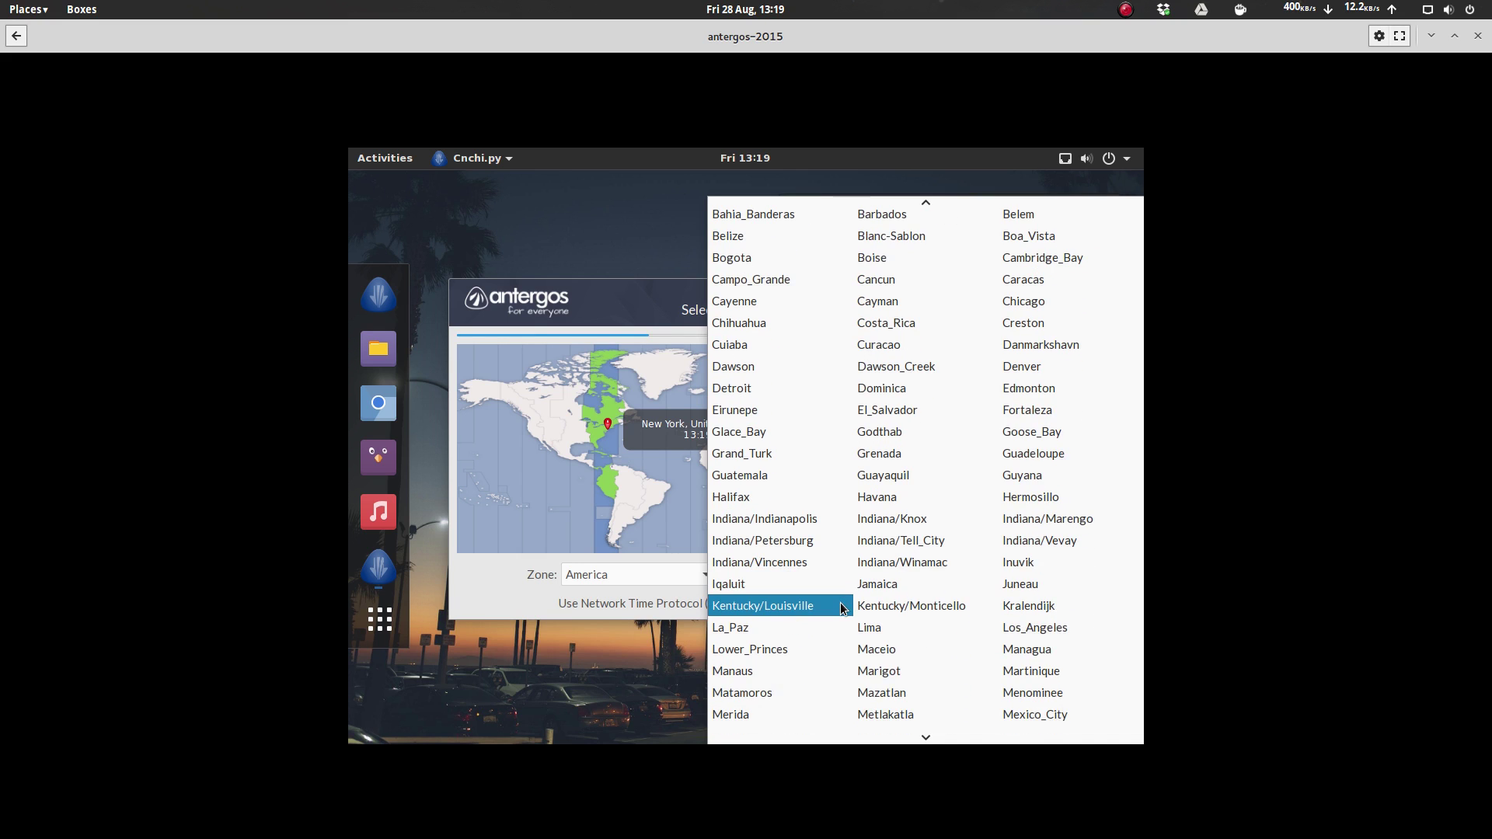
scroll(823, 579, "down", 2)
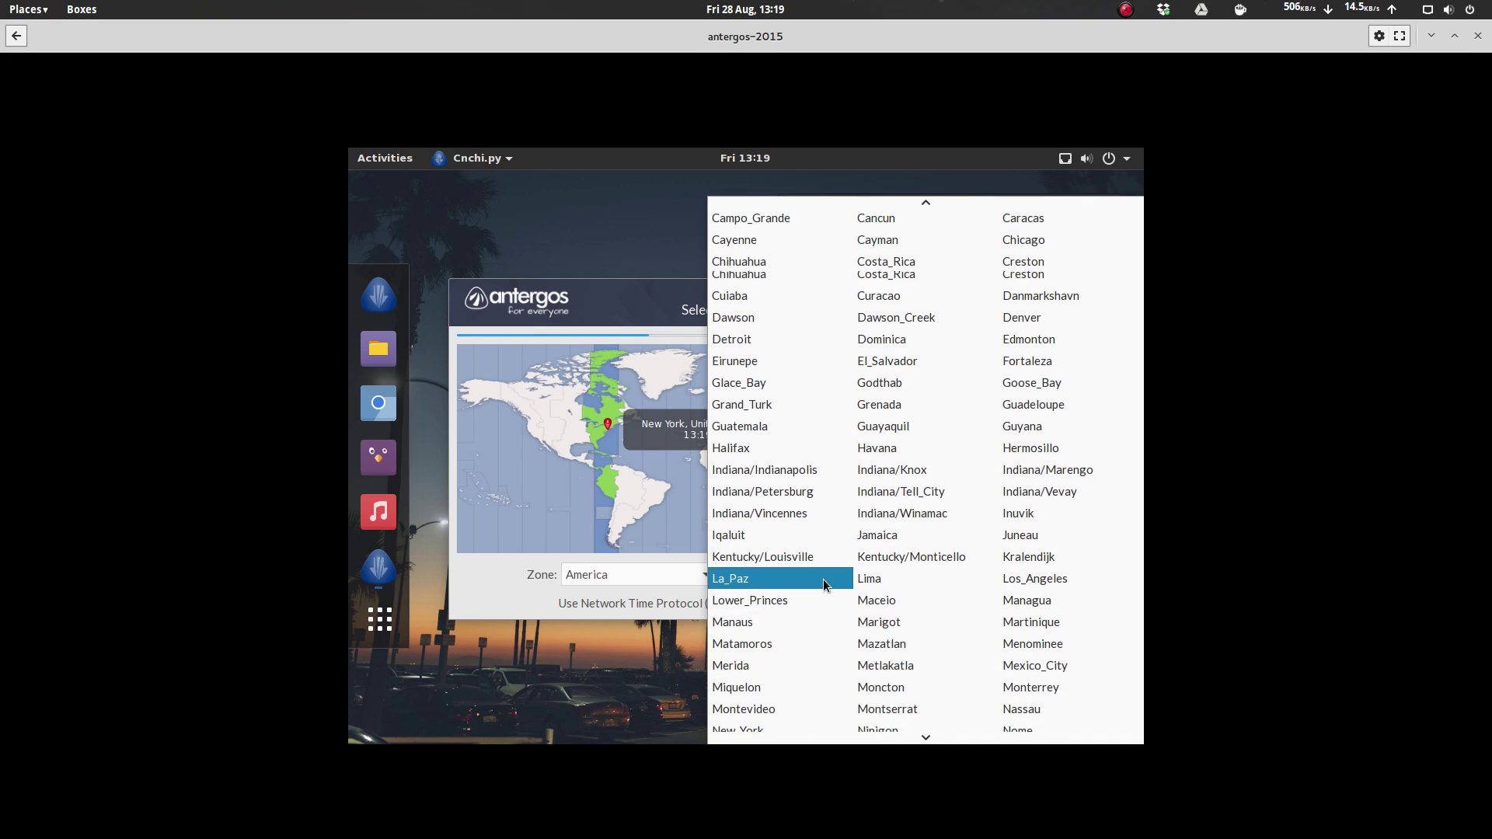
scroll(777, 622, "down", 2)
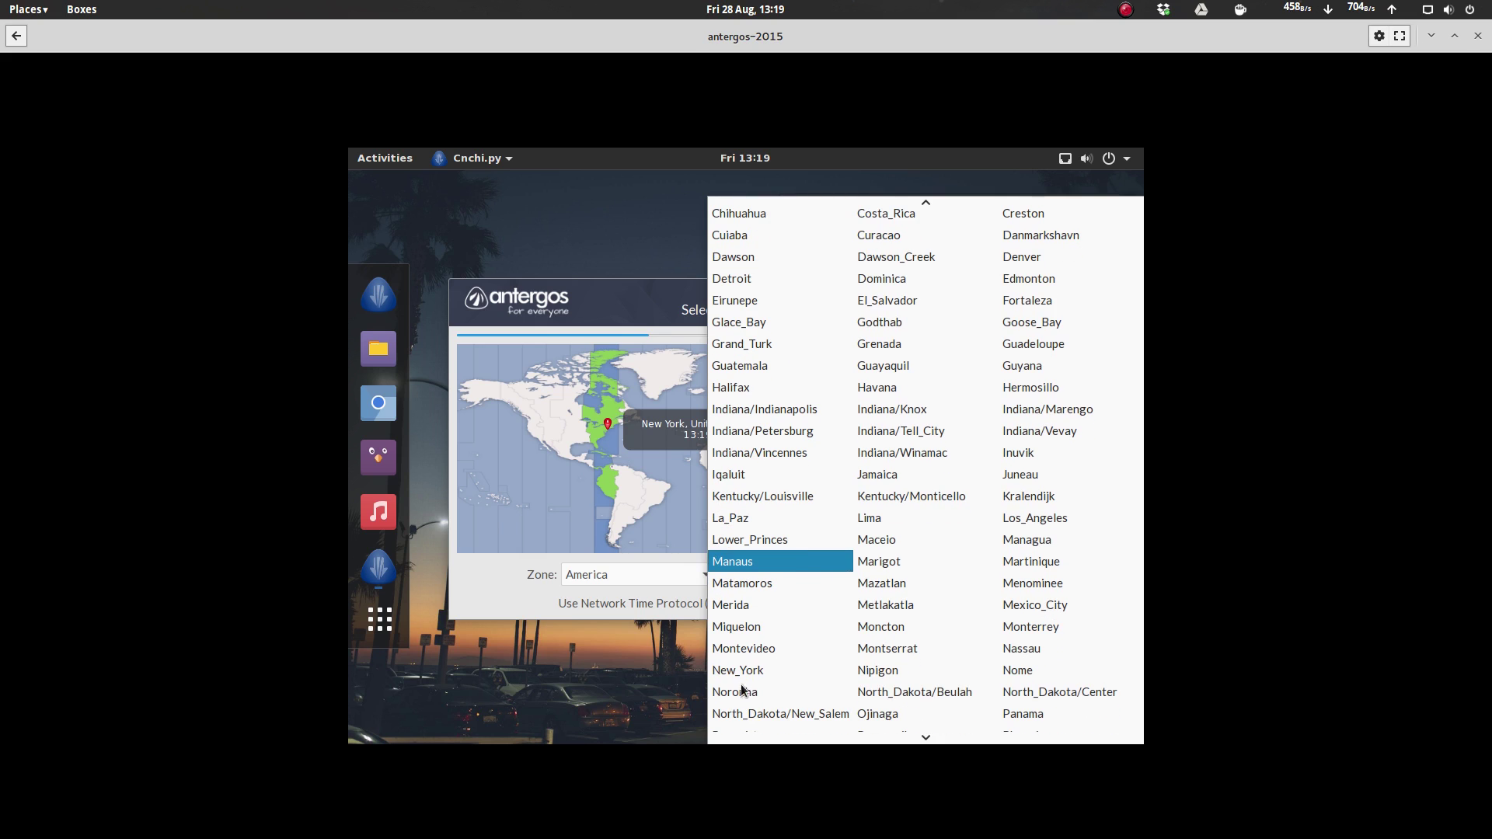
left_click(743, 674)
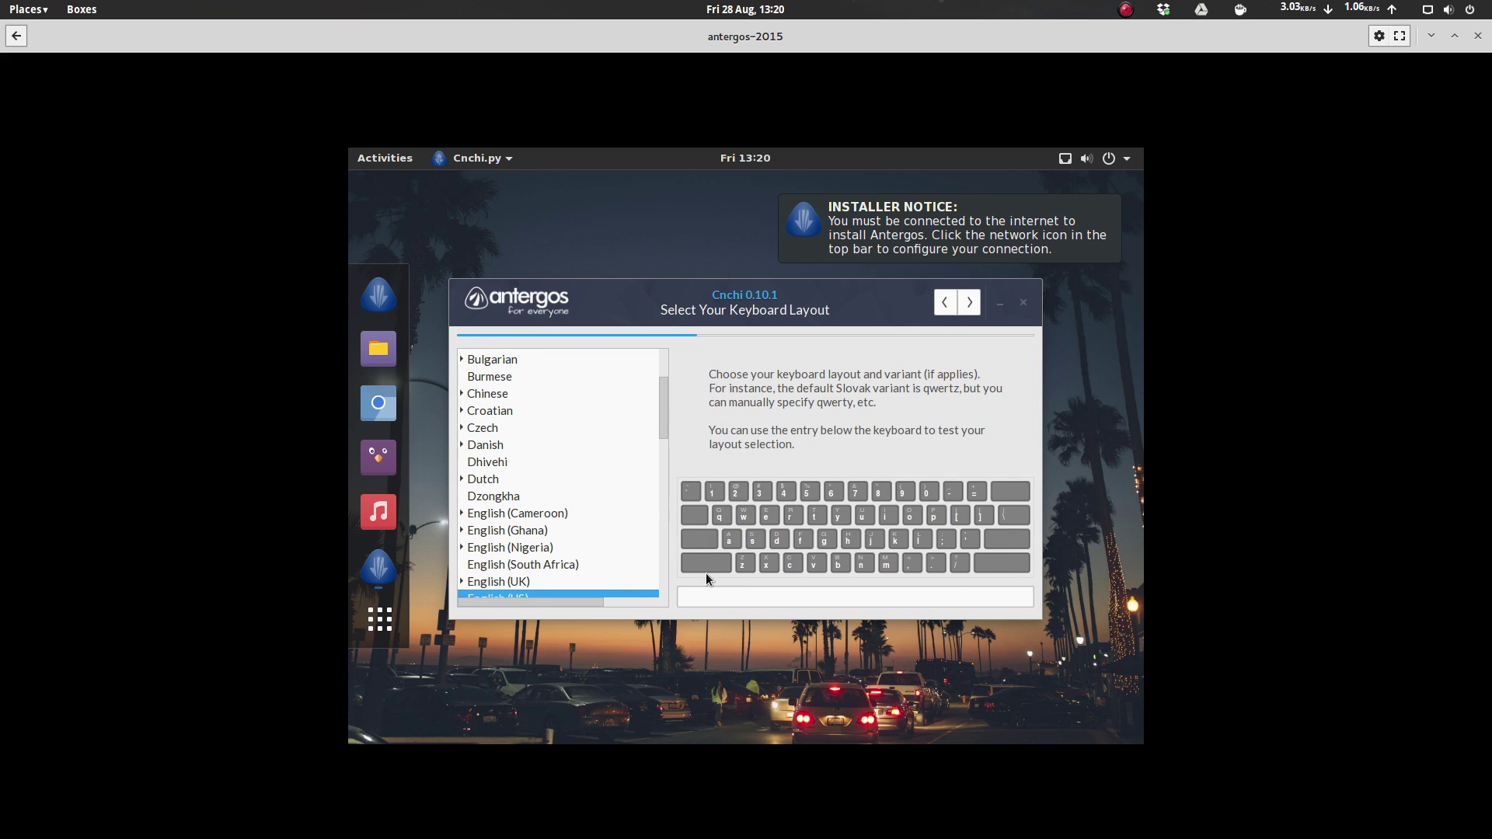
left_click(968, 302)
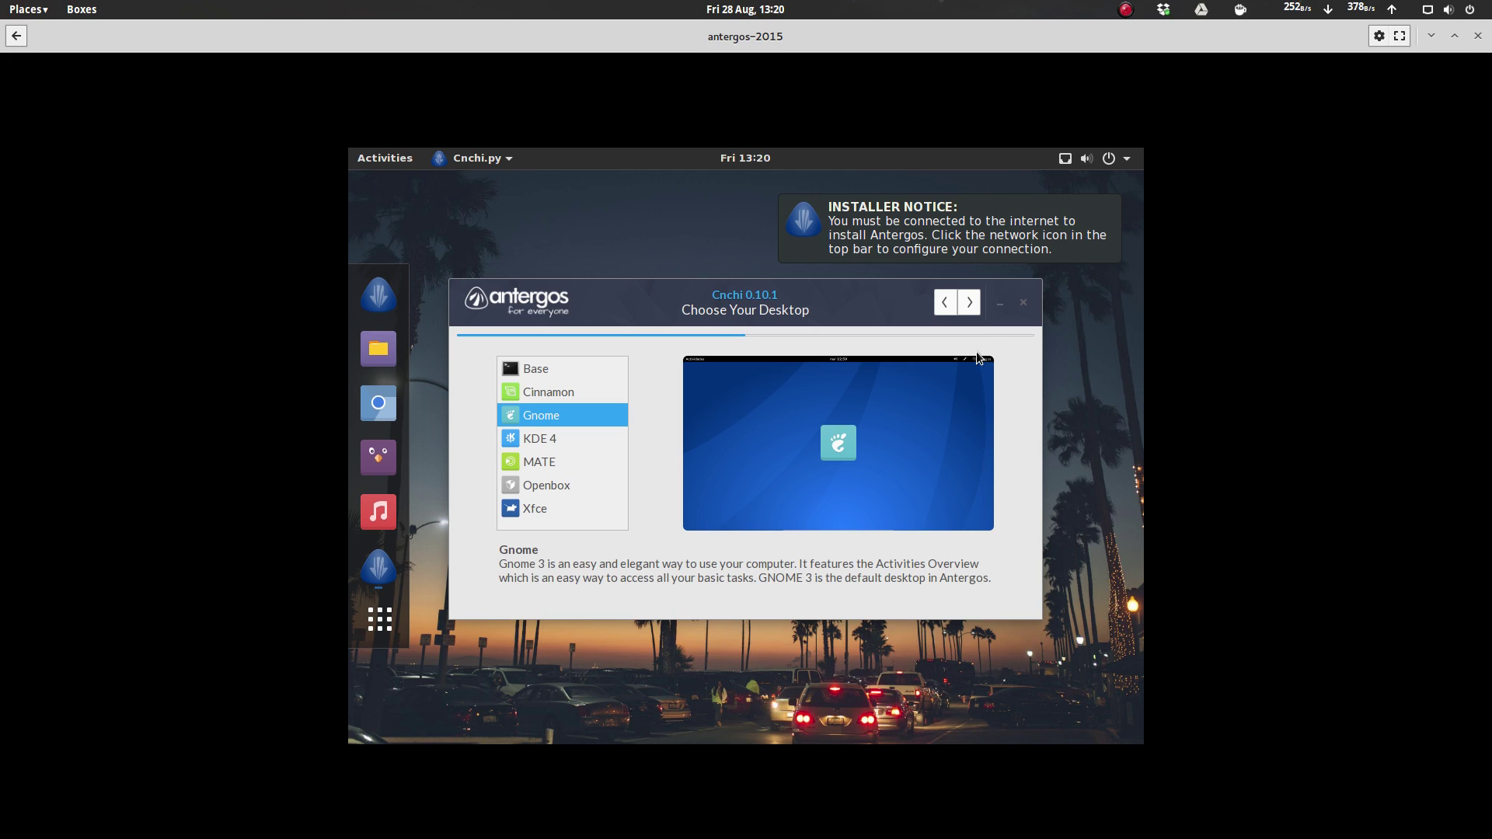
Step: Keep Gnome as the desktop environment and continue to its feature selection
left_click(973, 304)
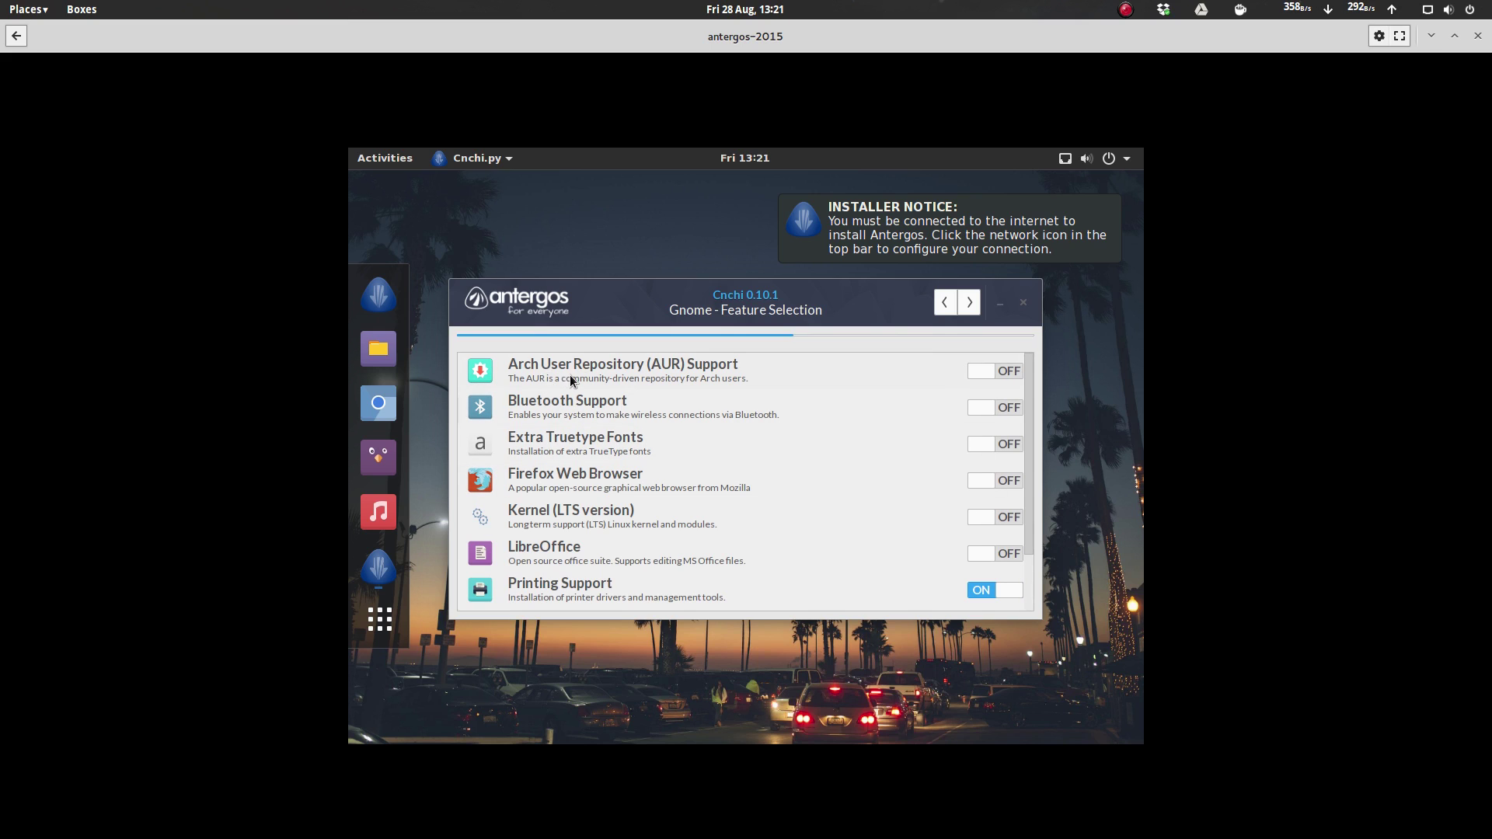
Step: Switch on Arch User Repository support and Extra Truetype Fonts
left_click(1009, 371)
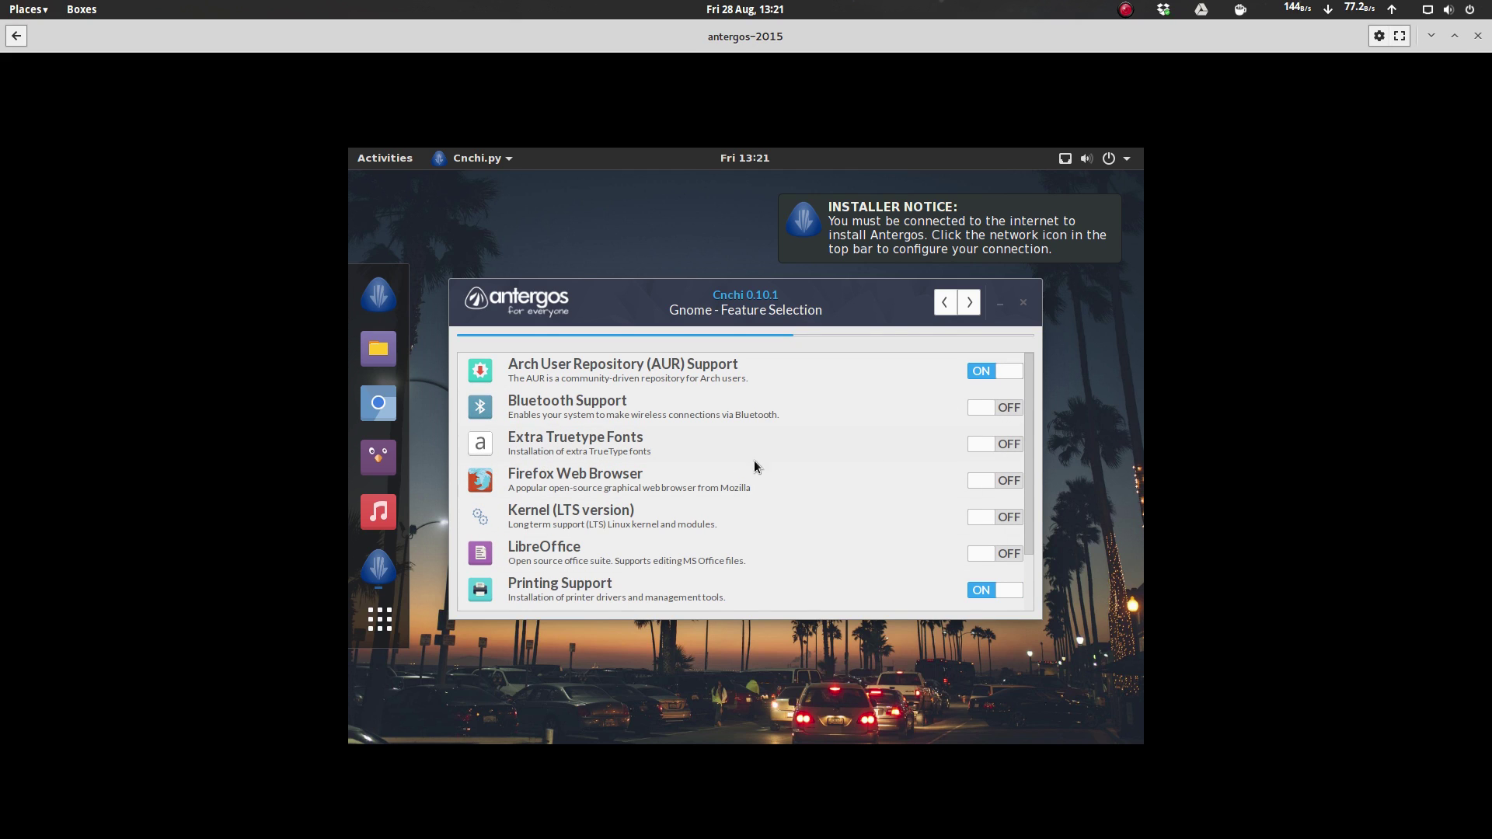
left_click(1004, 446)
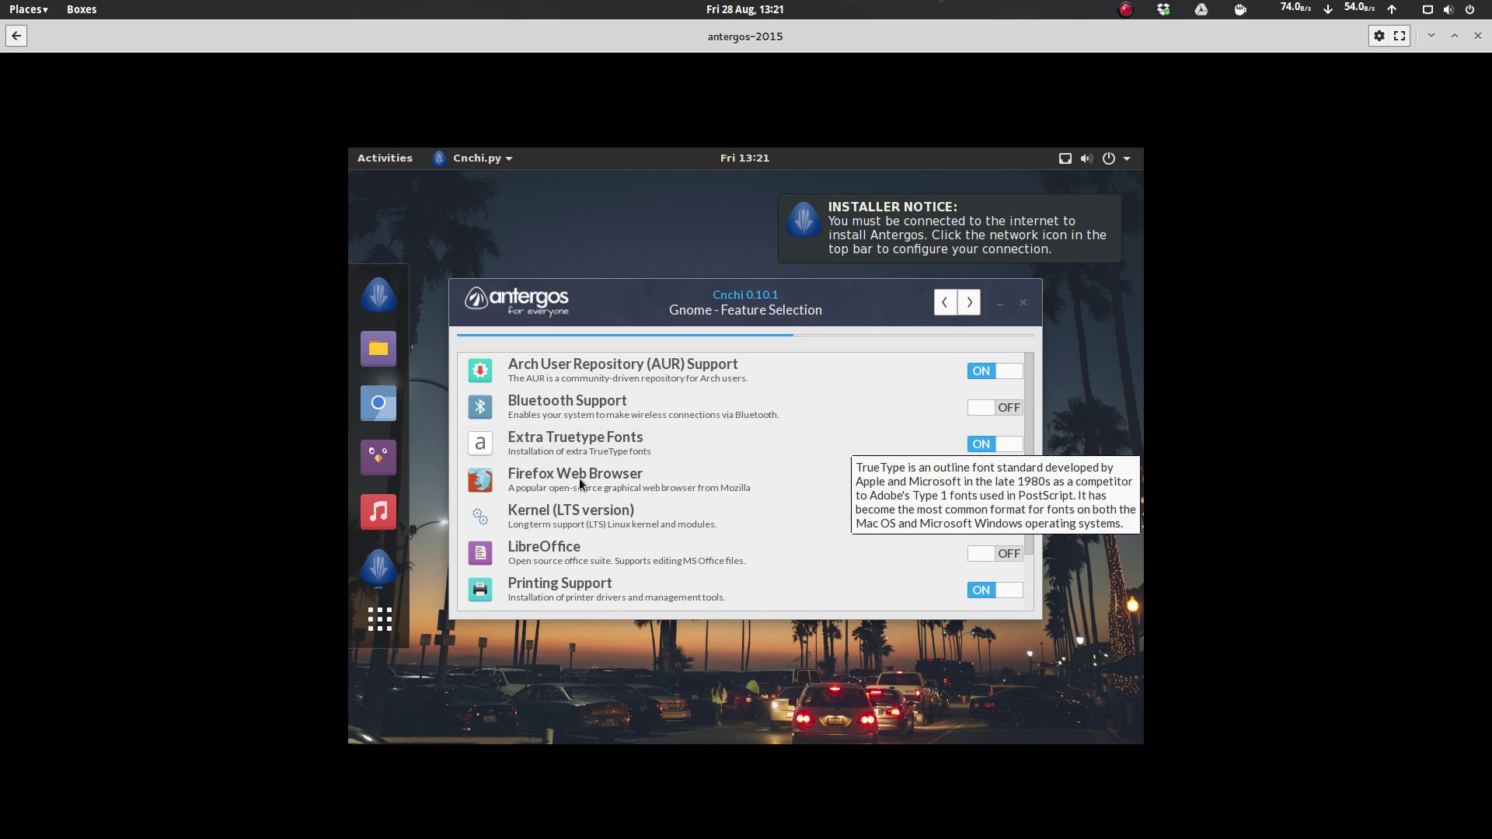
mouse_move(534, 478)
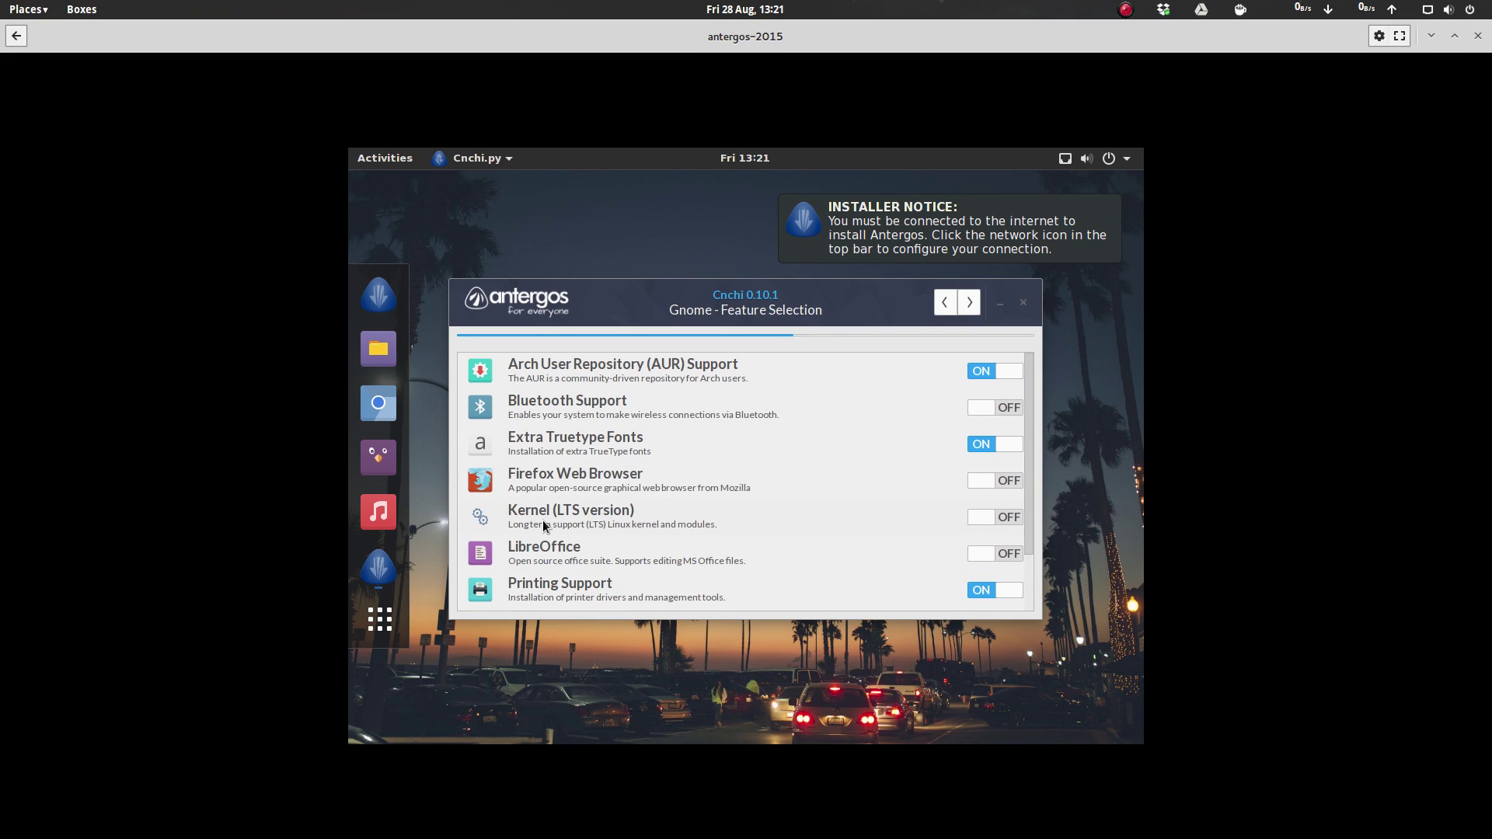
mouse_move(557, 515)
Step: Turn on LibreOffice, Uncomplicated Firewall and Windows sharing SMB in the feature list
scroll(669, 529, "down", 1)
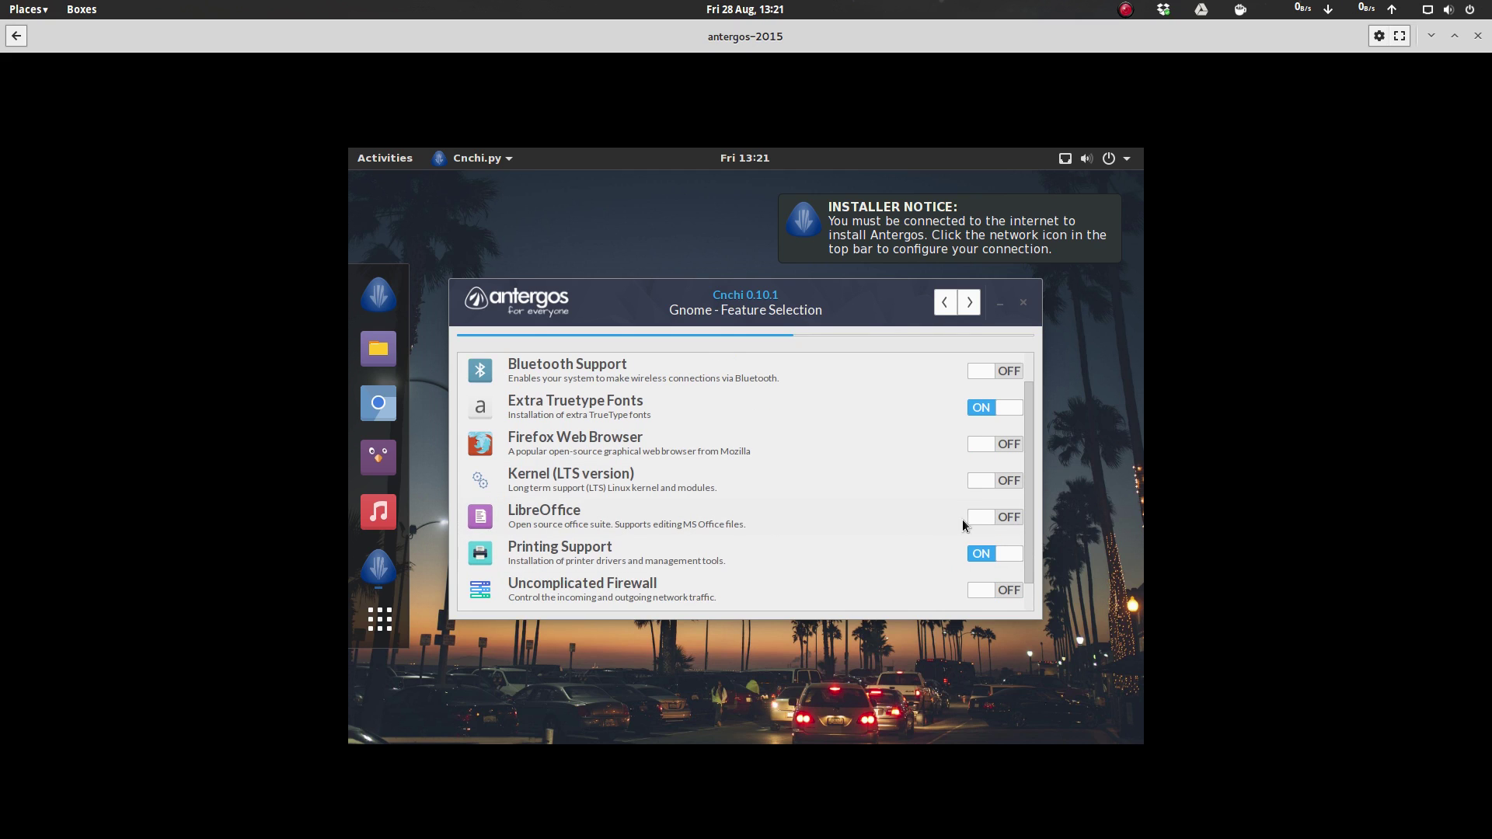
left_click(1005, 517)
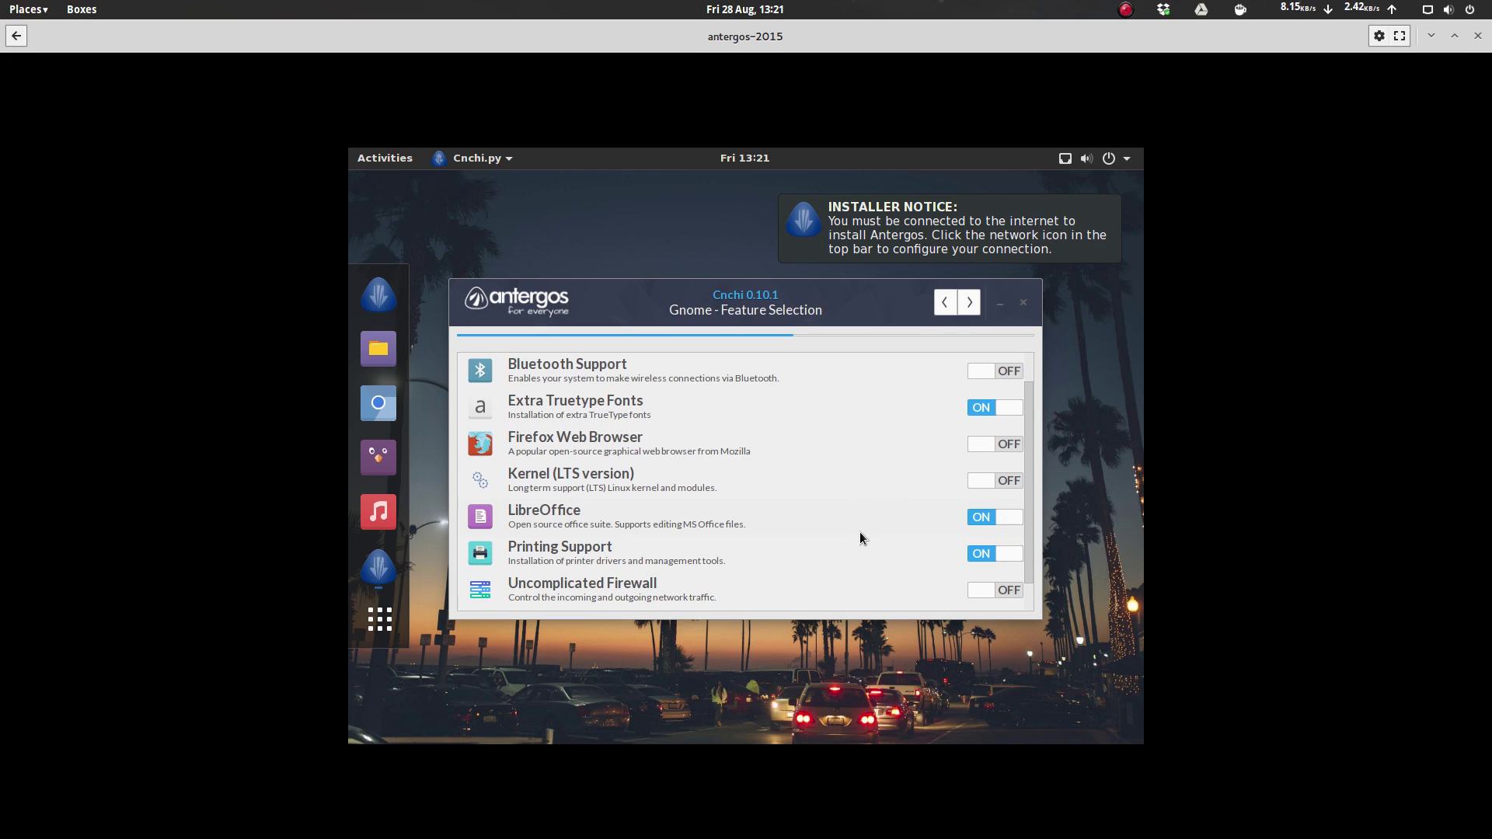
scroll(855, 536, "down", 1)
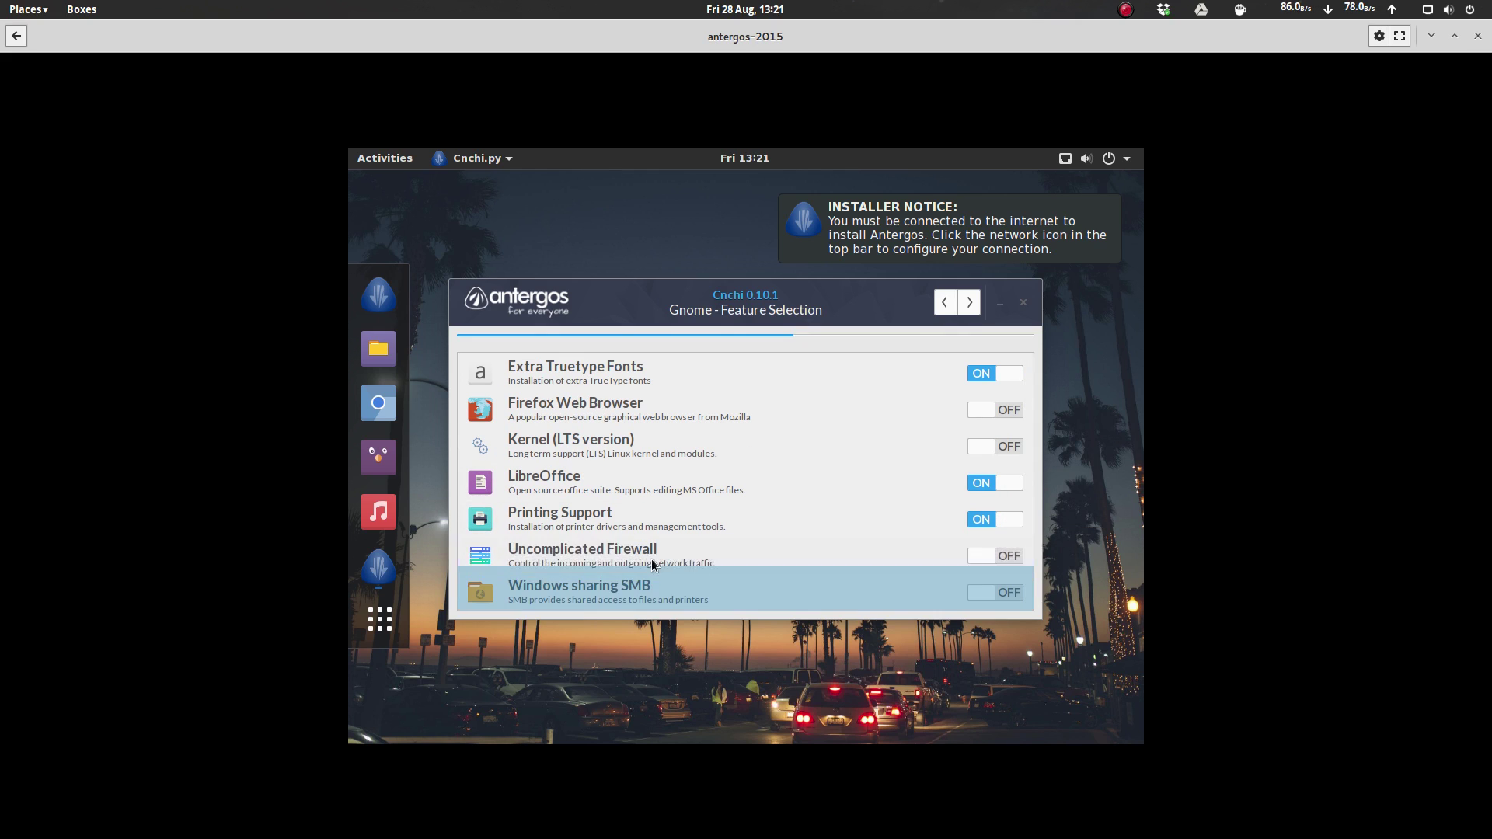
left_click(1010, 556)
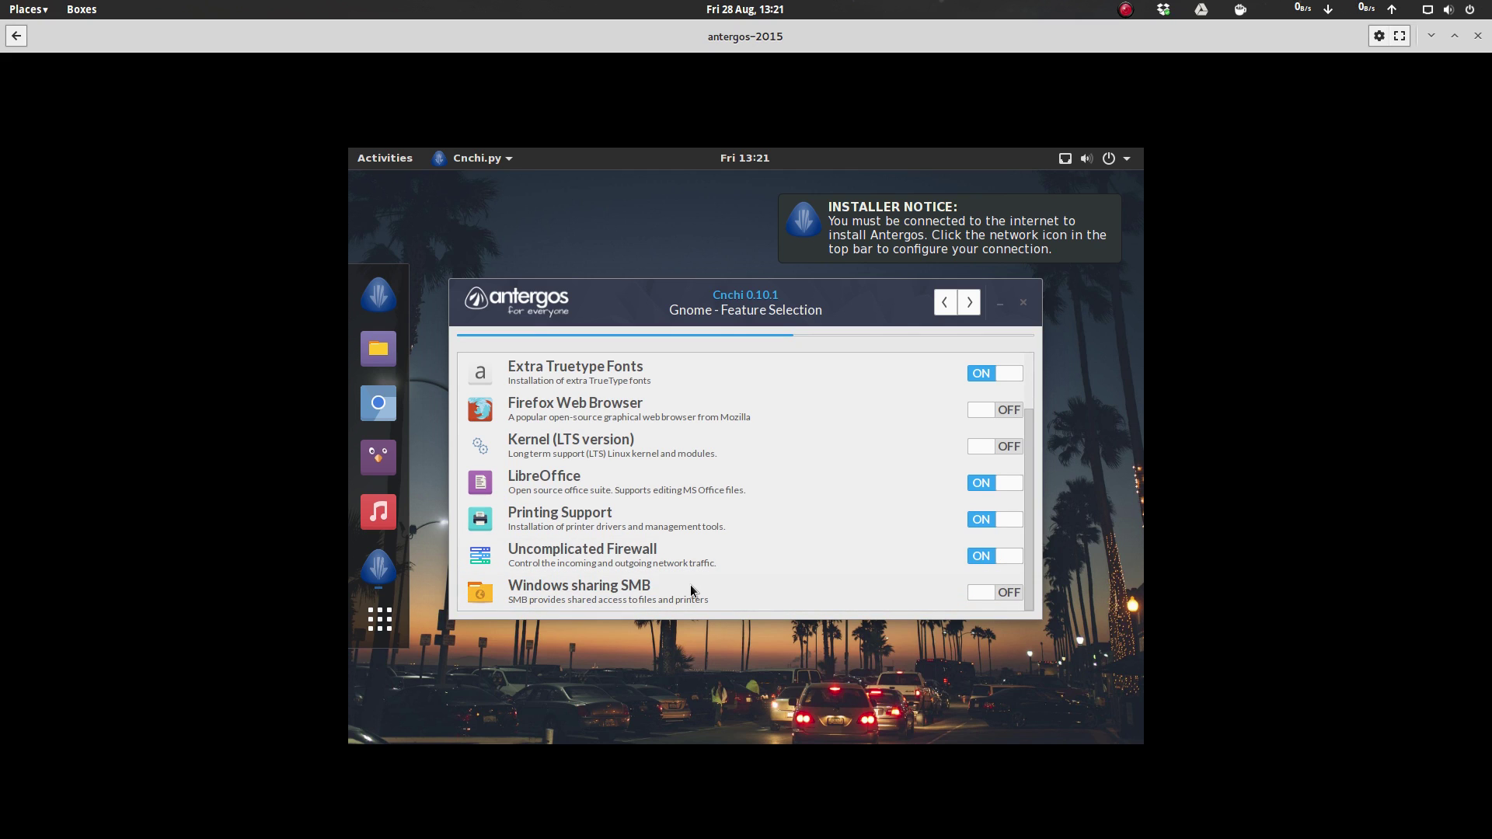
left_click(1018, 592)
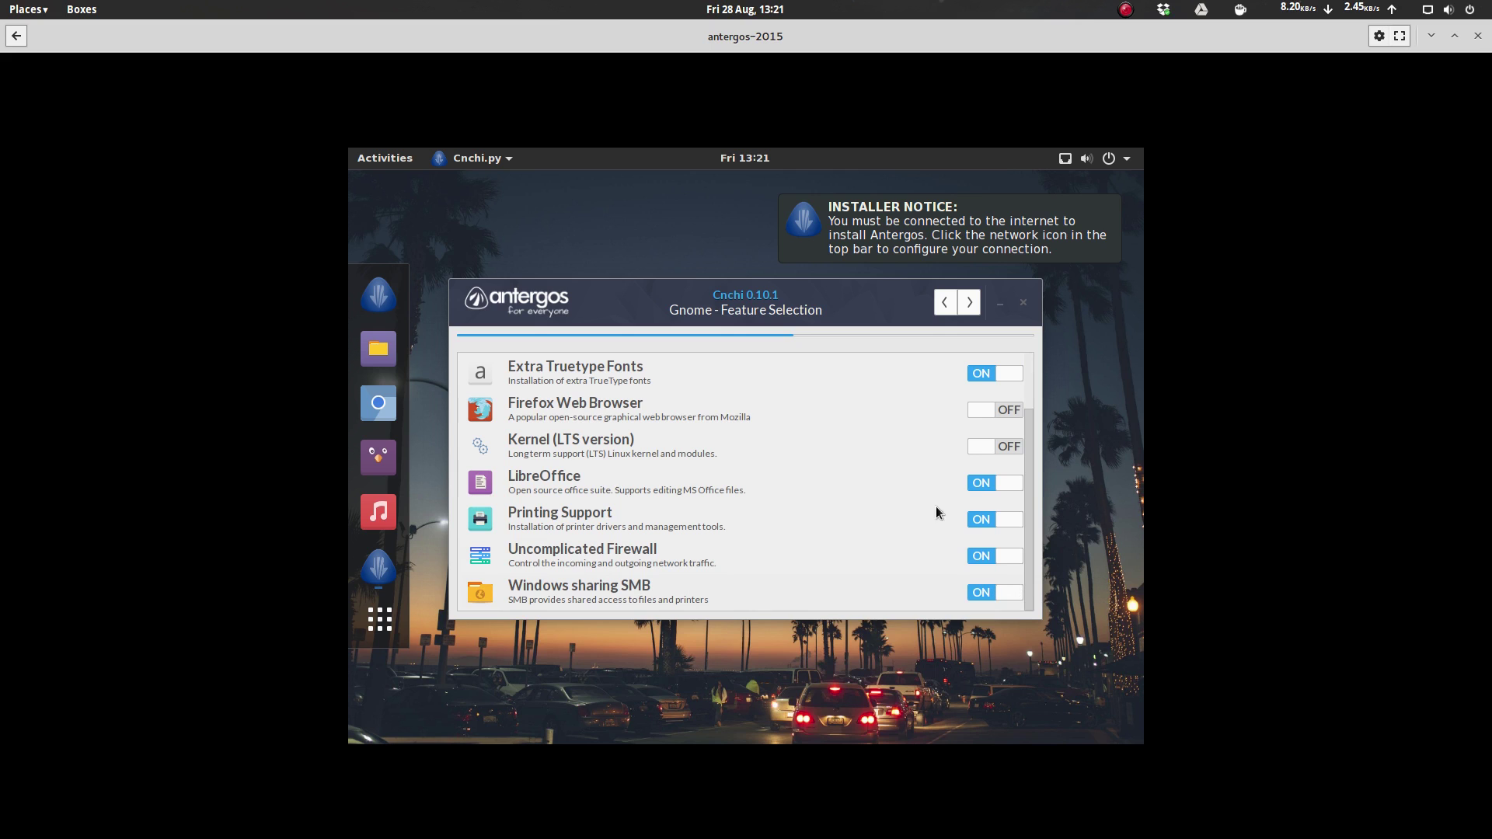
scroll(908, 520, "up", 2)
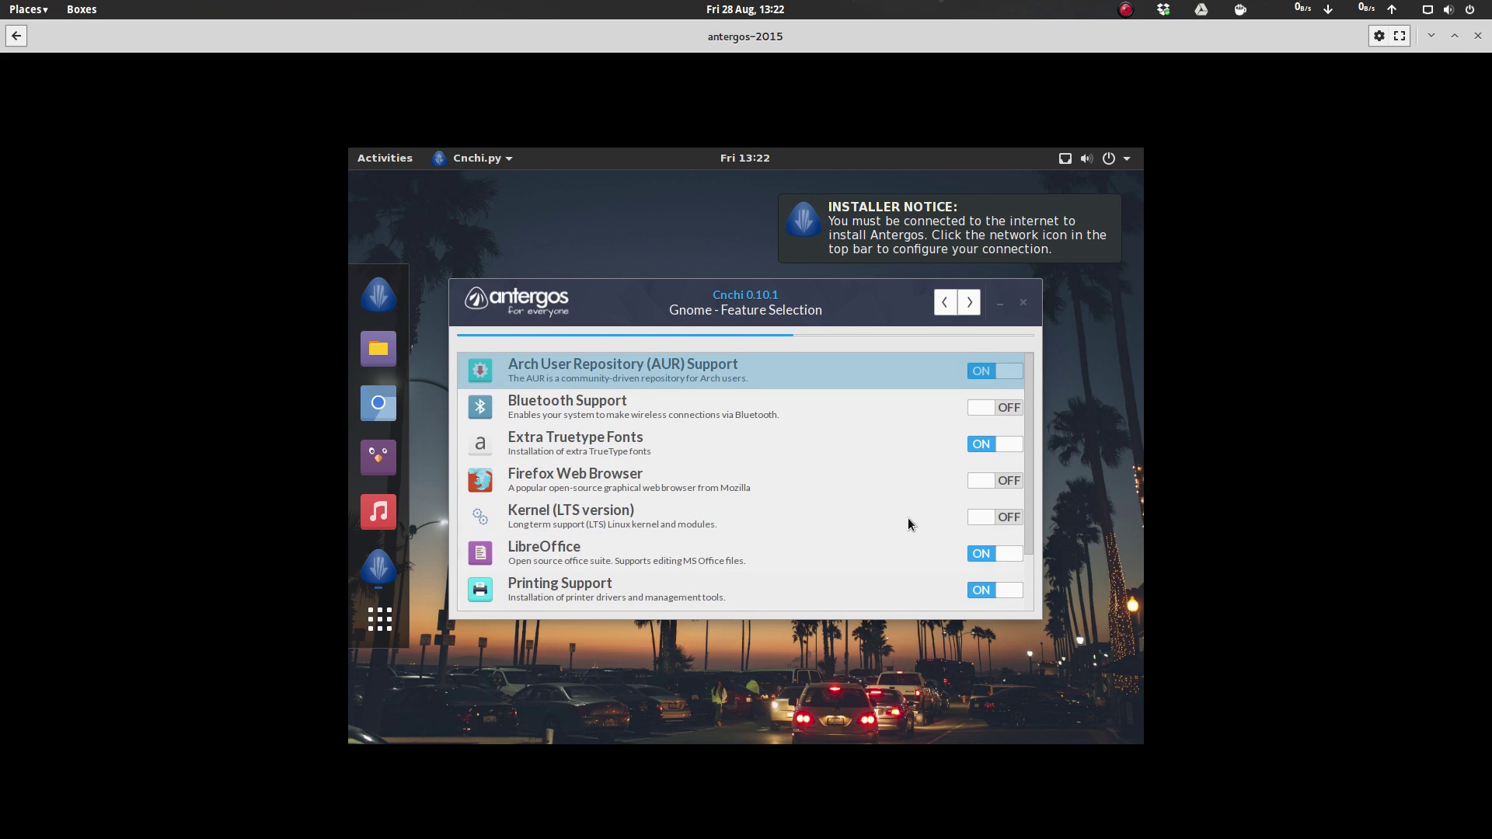
scroll(911, 518, "down", 2)
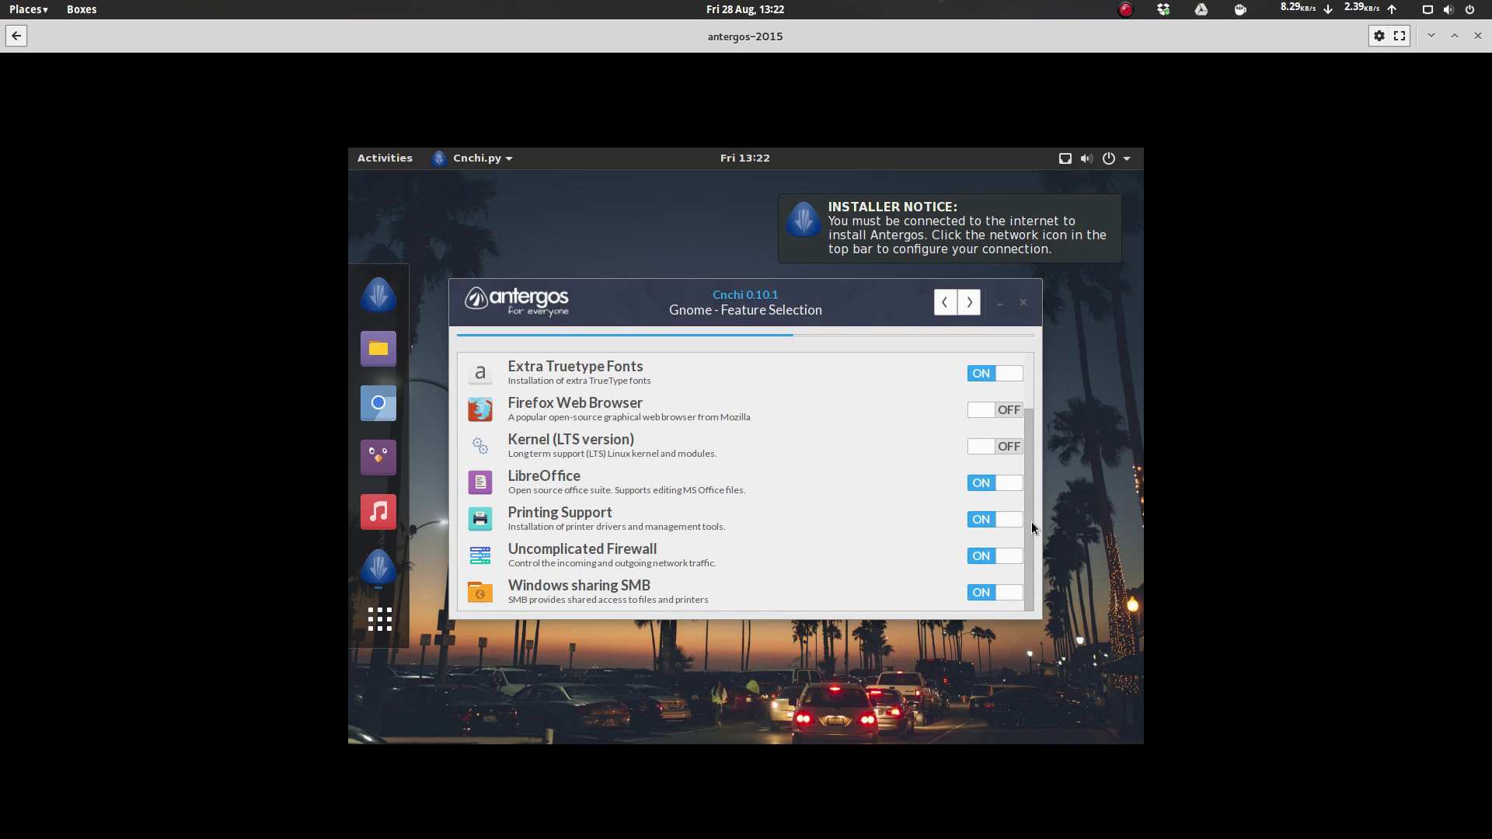
left_click_drag(1032, 521, 1029, 402)
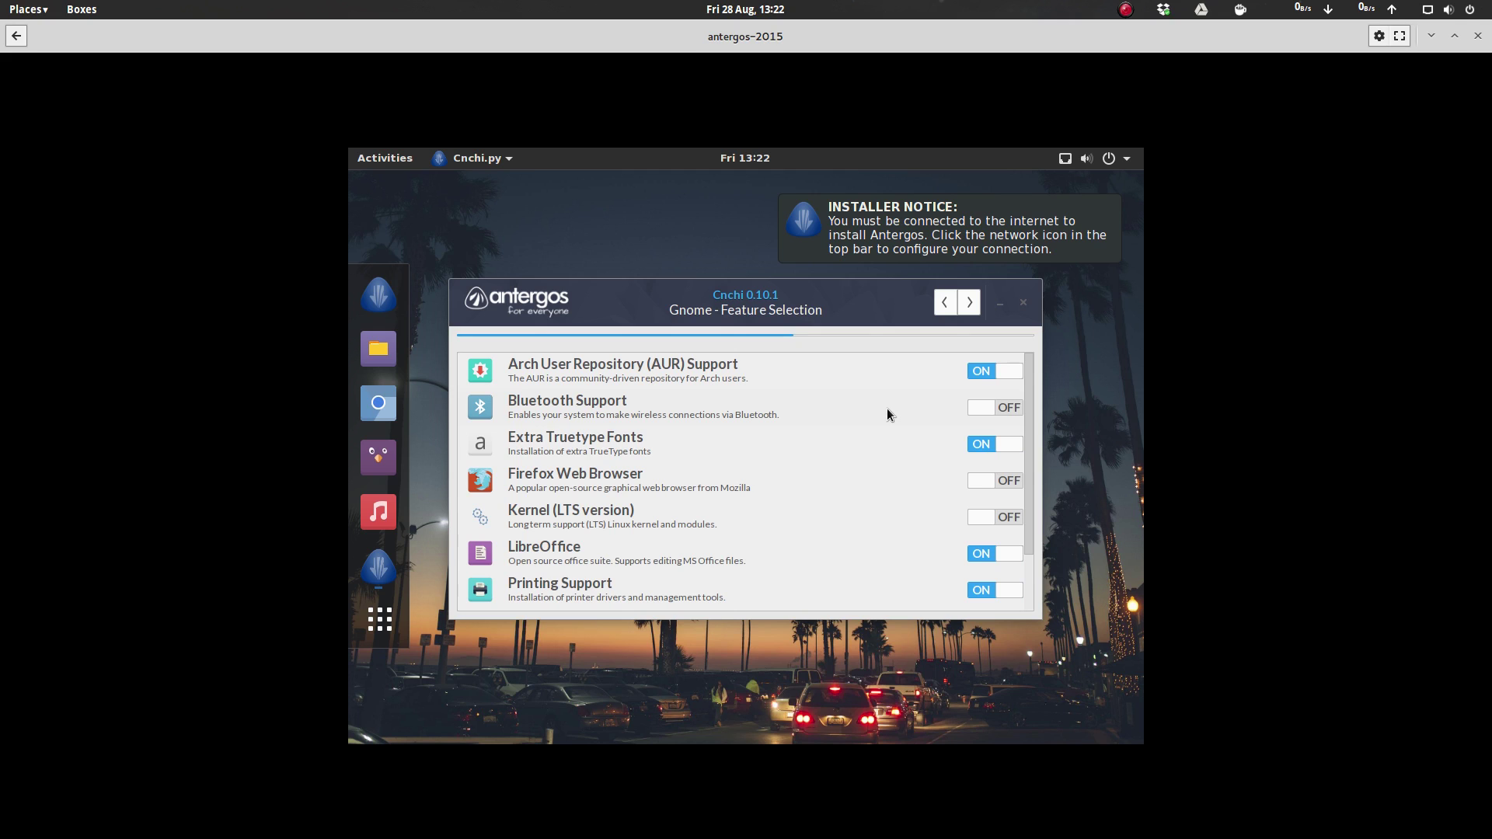
Step: Leave feature selection, closing the firewall rules notice and the AUR disclaimer
left_click(972, 304)
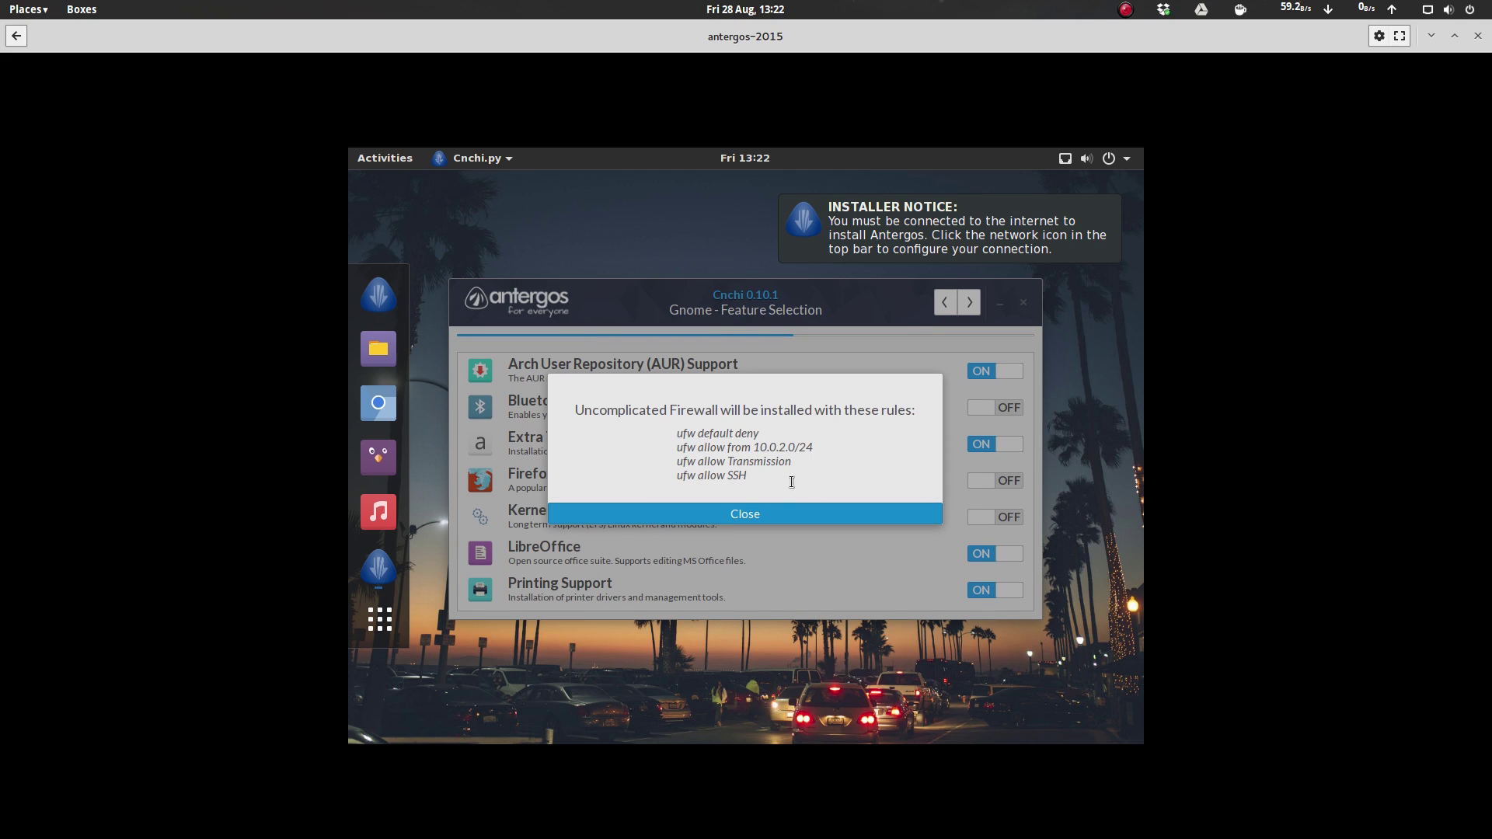
left_click(750, 516)
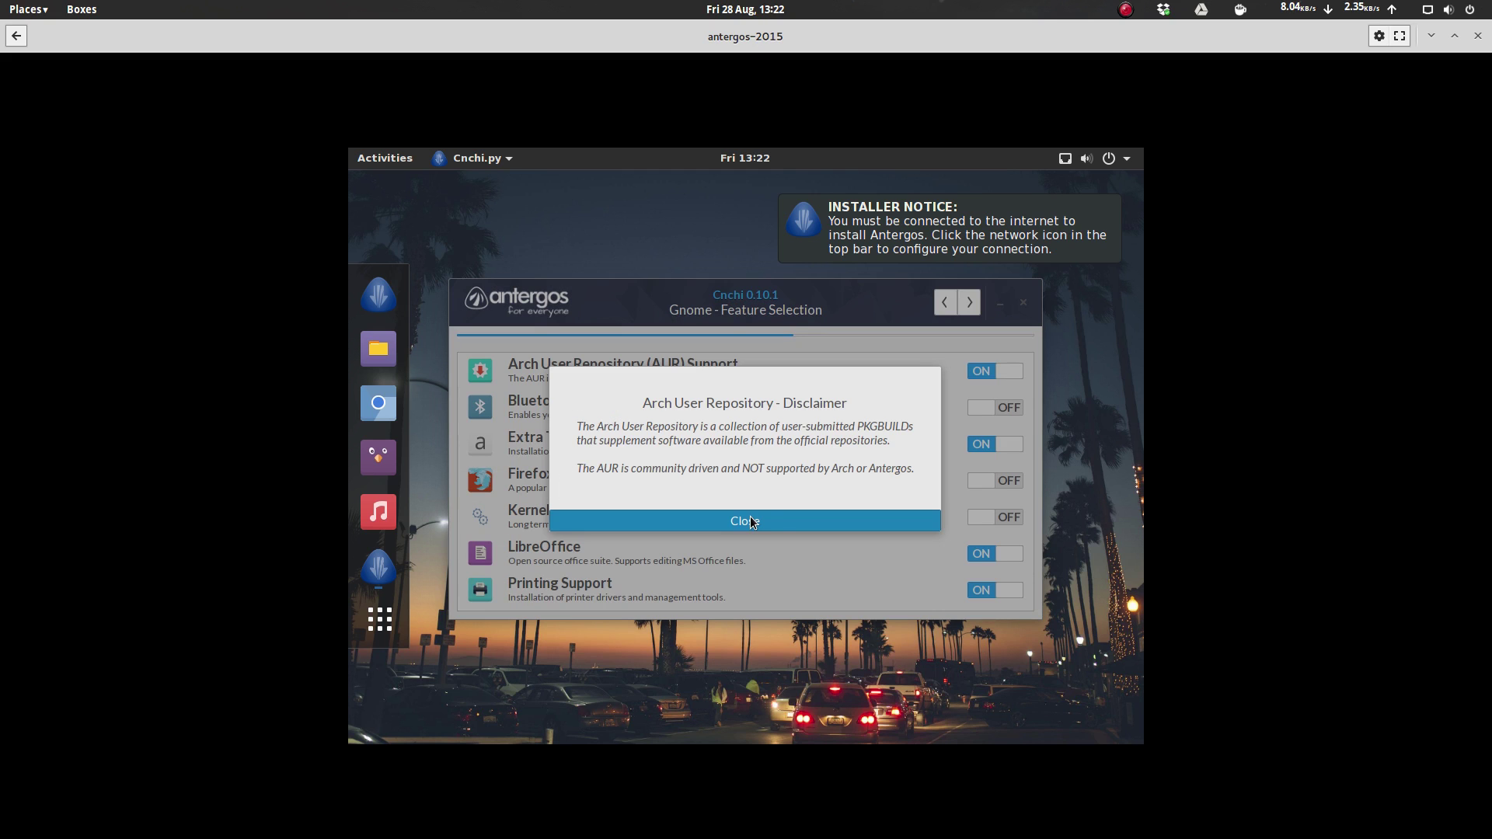
left_click(759, 514)
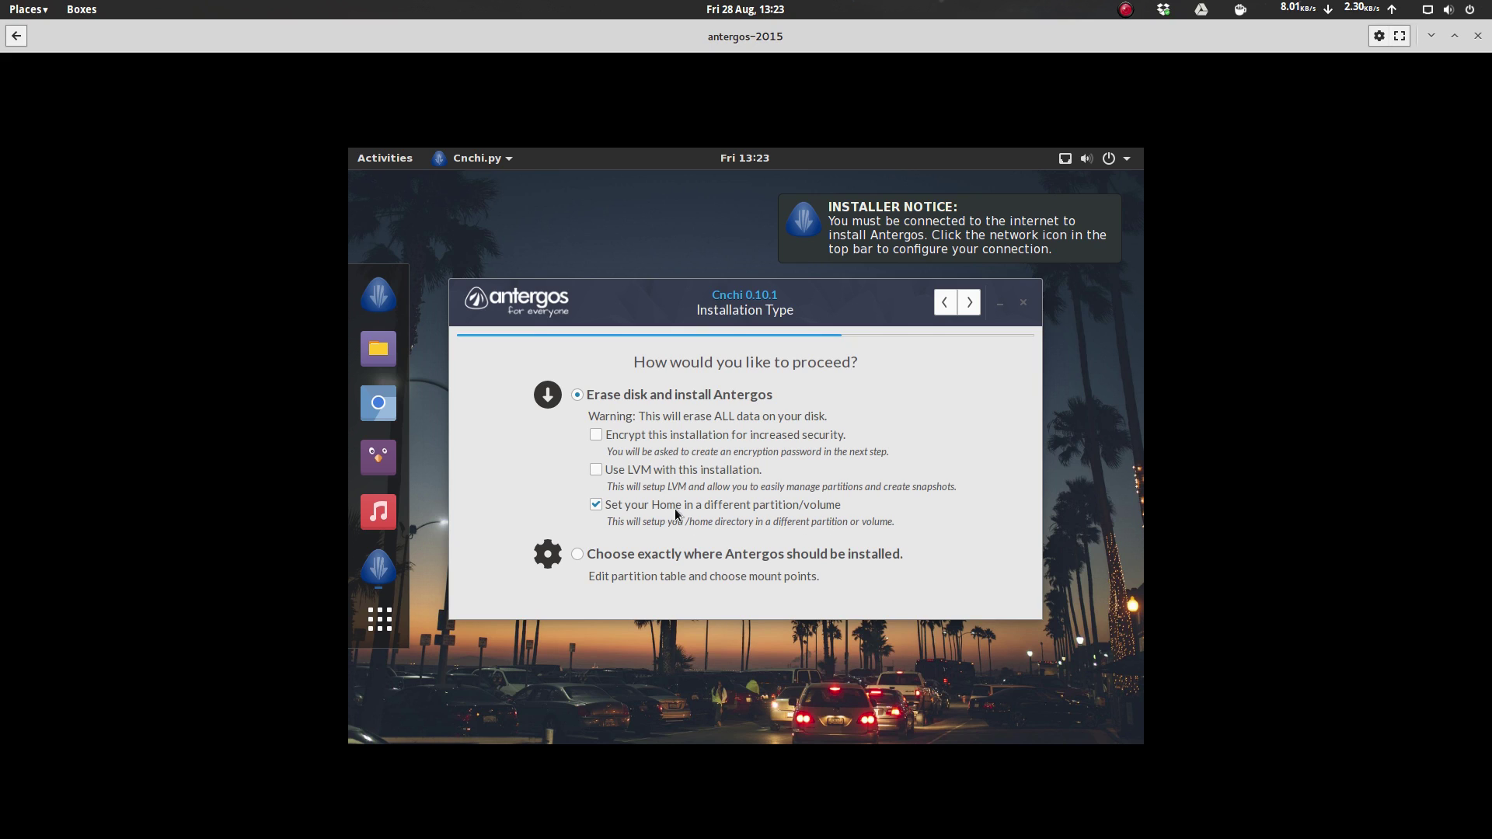
Step: Keep Erase disk with Home on a separate partition and move to Automatic Installation Mode
left_click(970, 304)
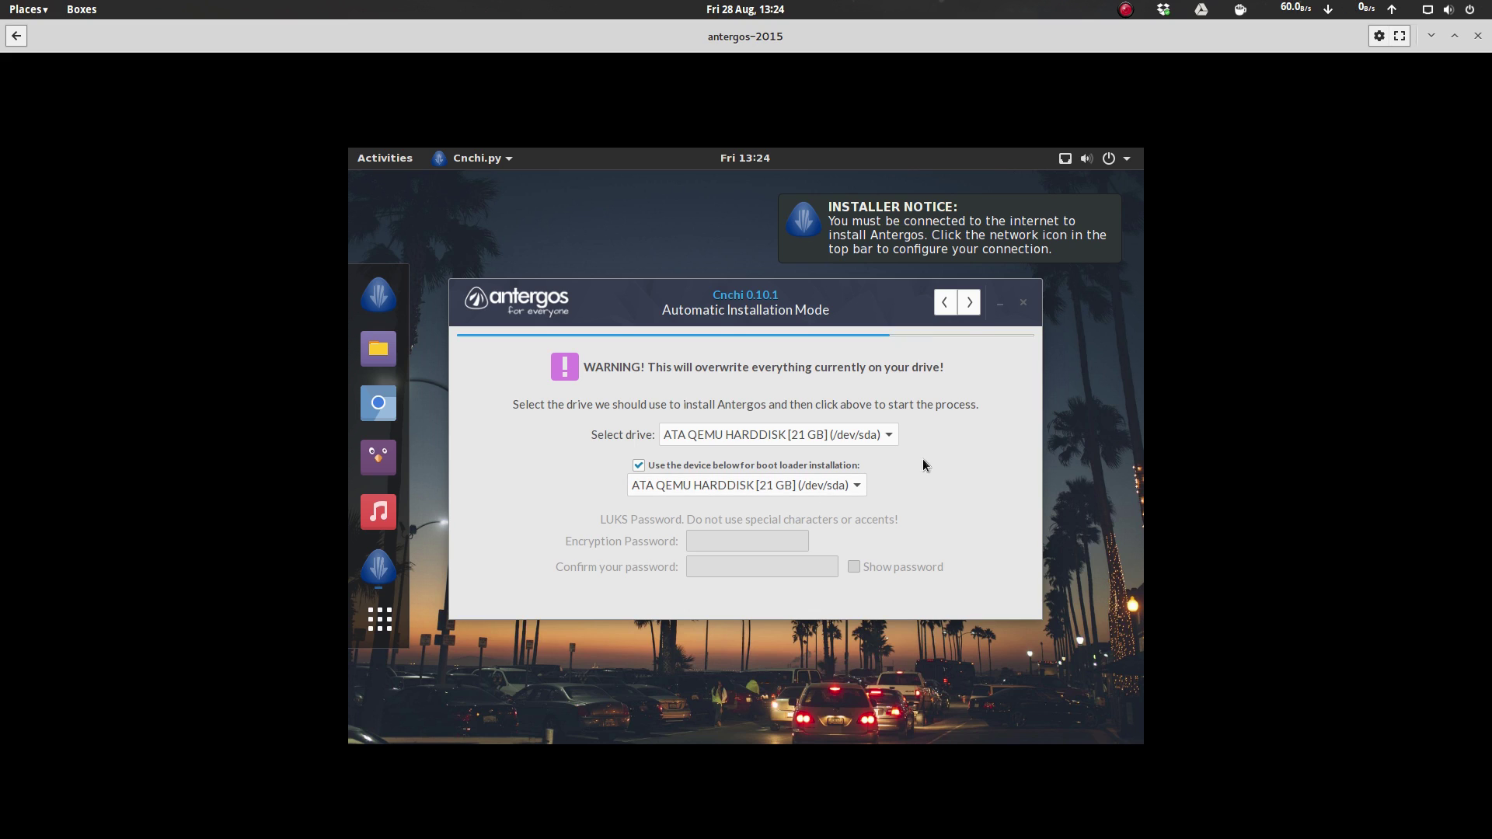
Step: Start installing onto the 21 GB ATA QEMU HARDDISK (/dev/sda) as drive and boot loader device
left_click(969, 308)
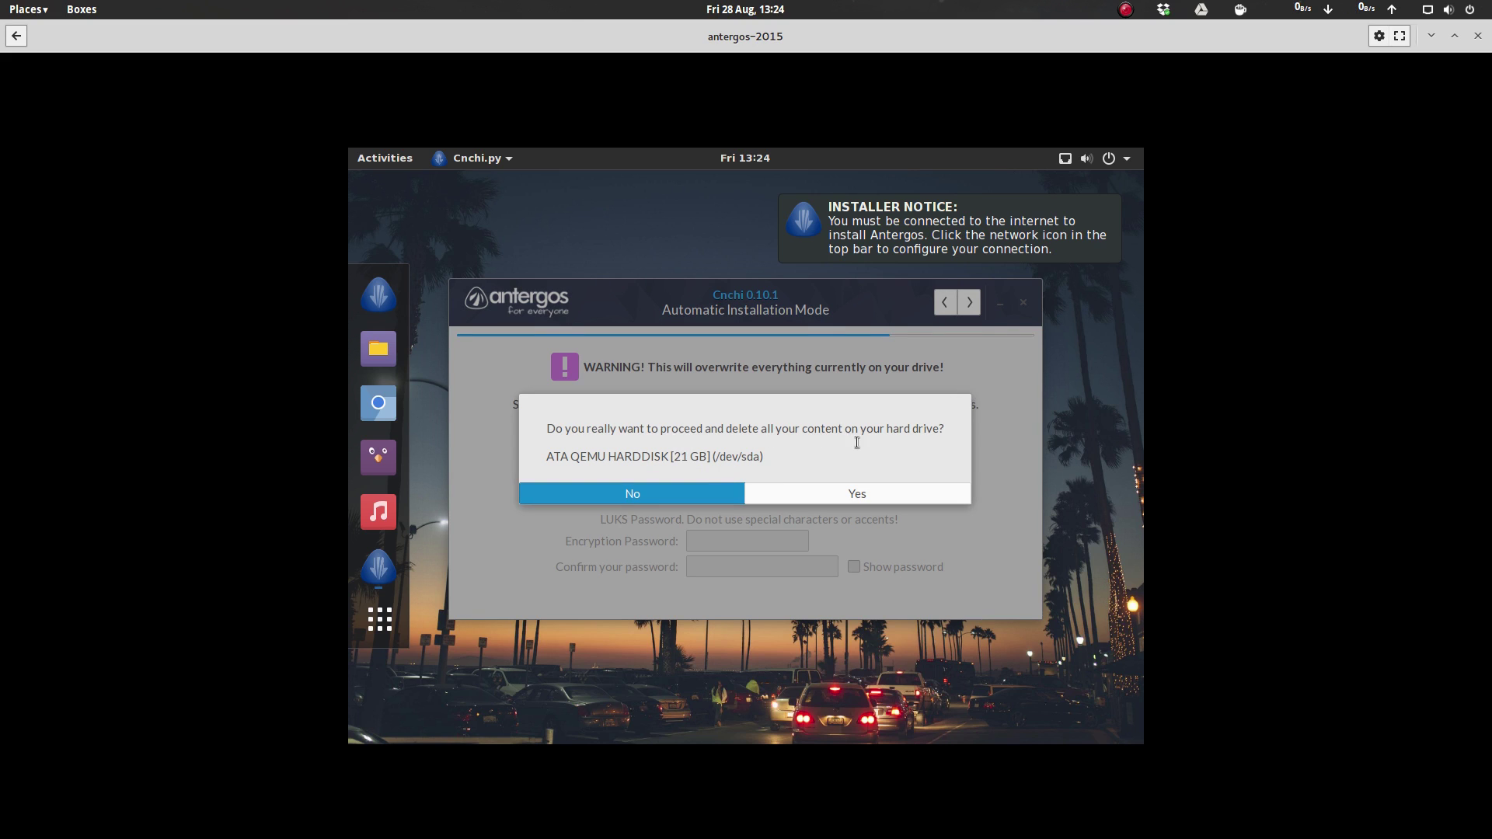
Step: Confirm erasing the whole disk, then enter the user's full name and the computer name
left_click(833, 490)
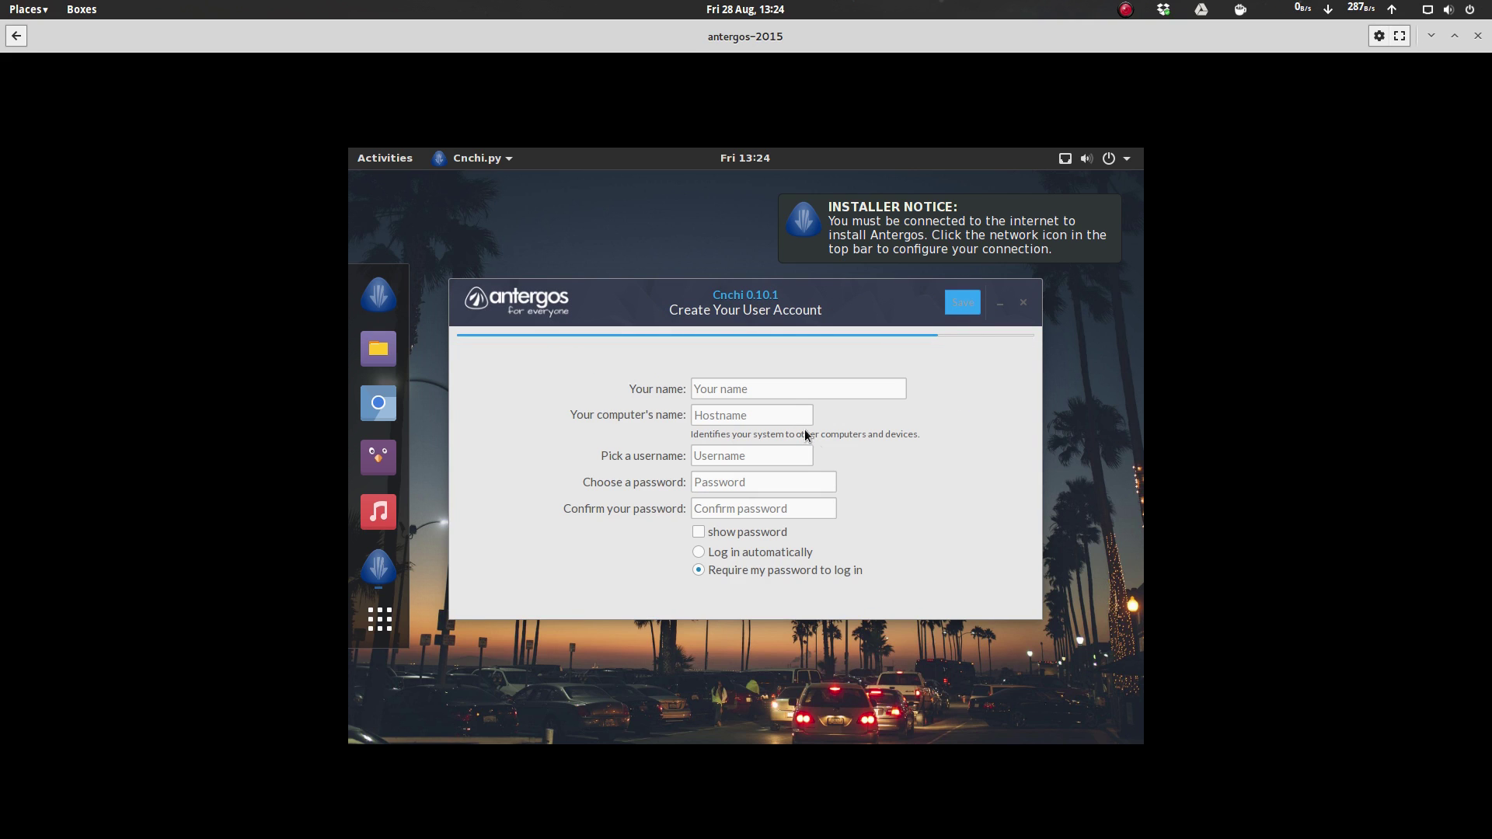
left_click(786, 391)
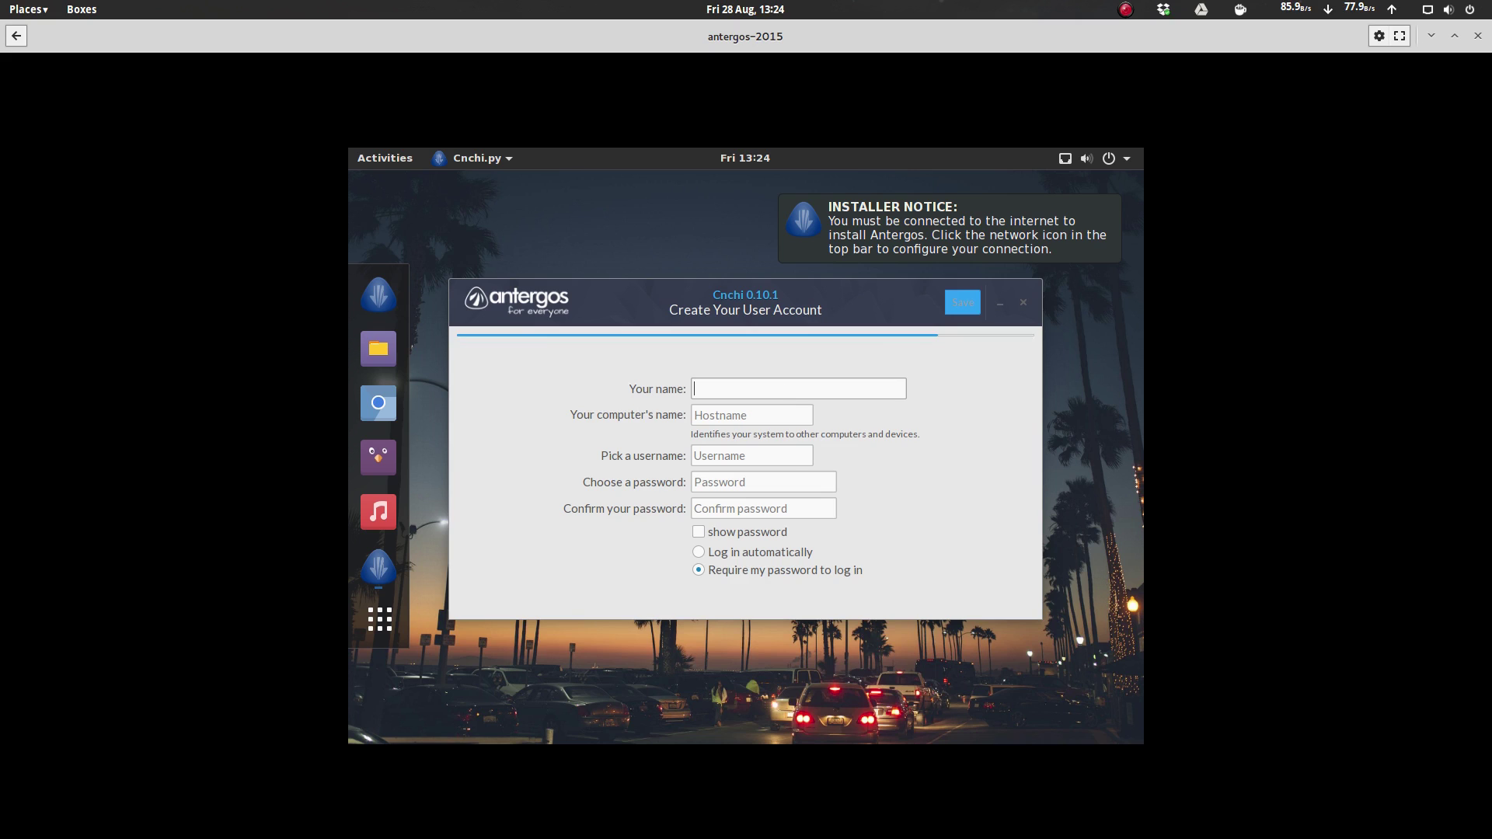
type("Alex Reissig")
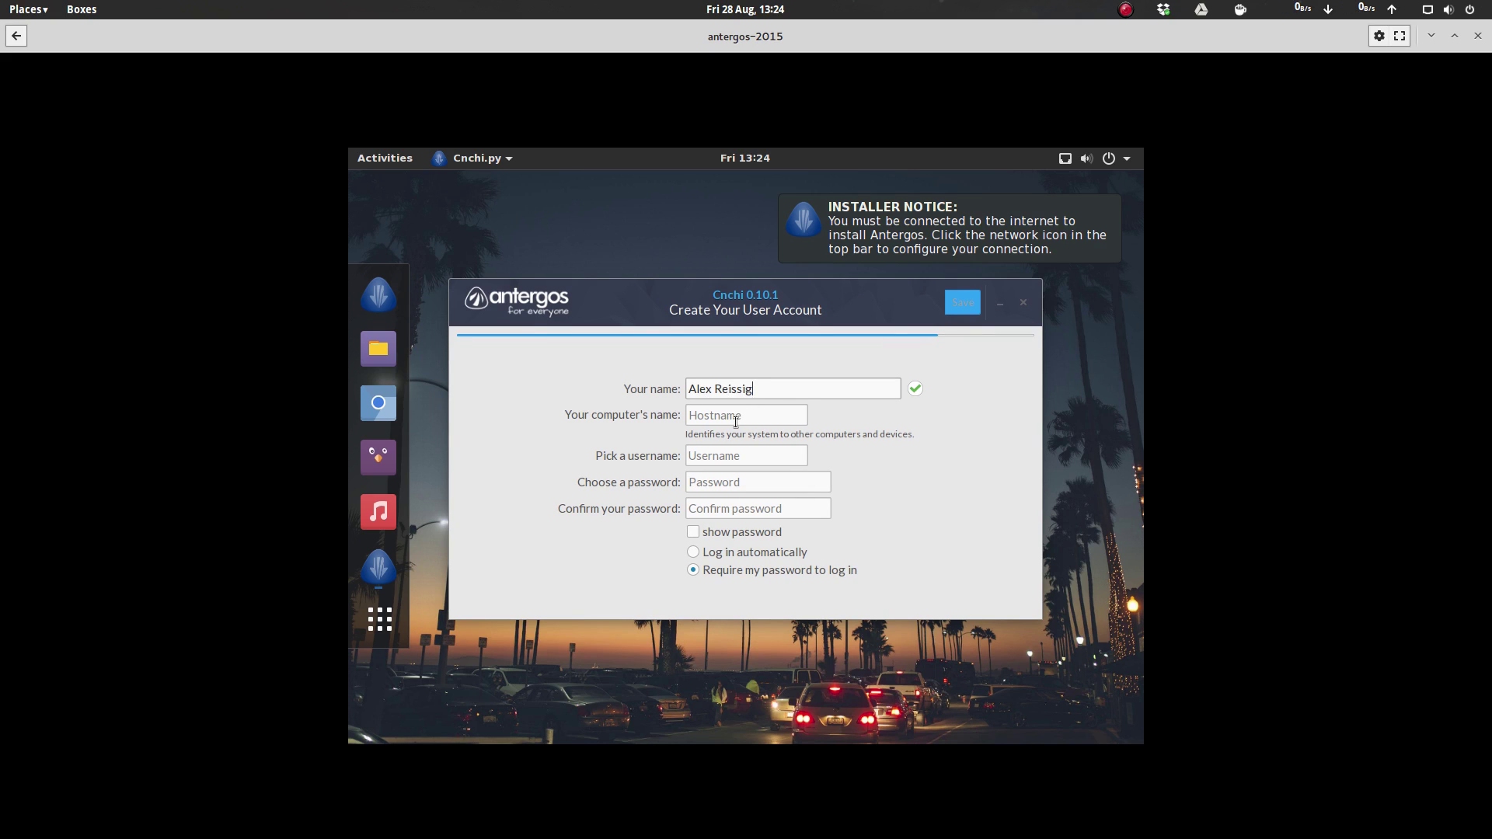
left_click(737, 420)
type("alexspc")
Step: Fill in the login username, enter and confirm the account password, and save the account details
left_click(731, 456)
type("alex")
key("Tab")
type("******")
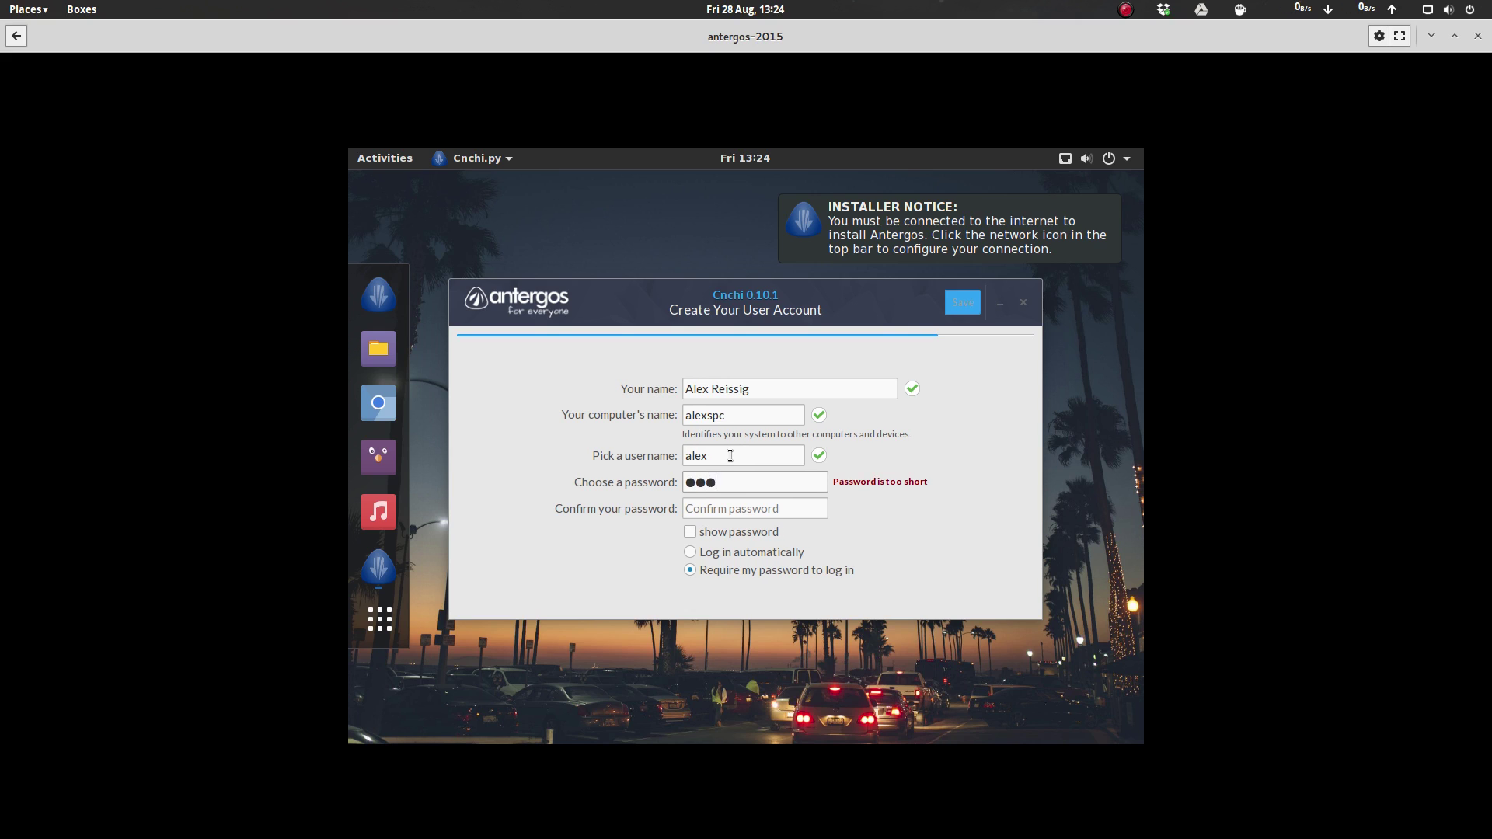
key("Tab")
type("******")
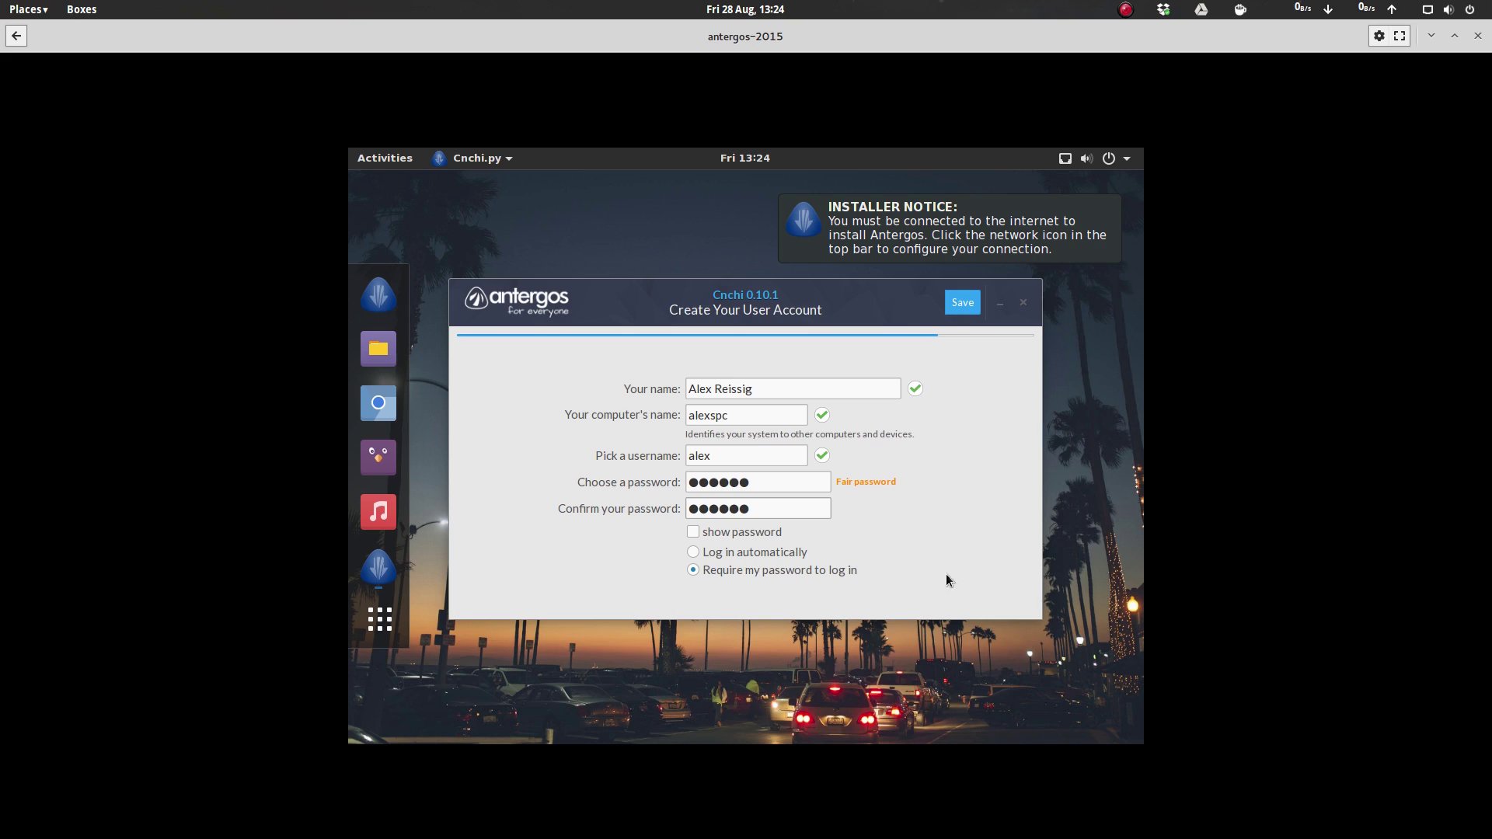
left_click(962, 303)
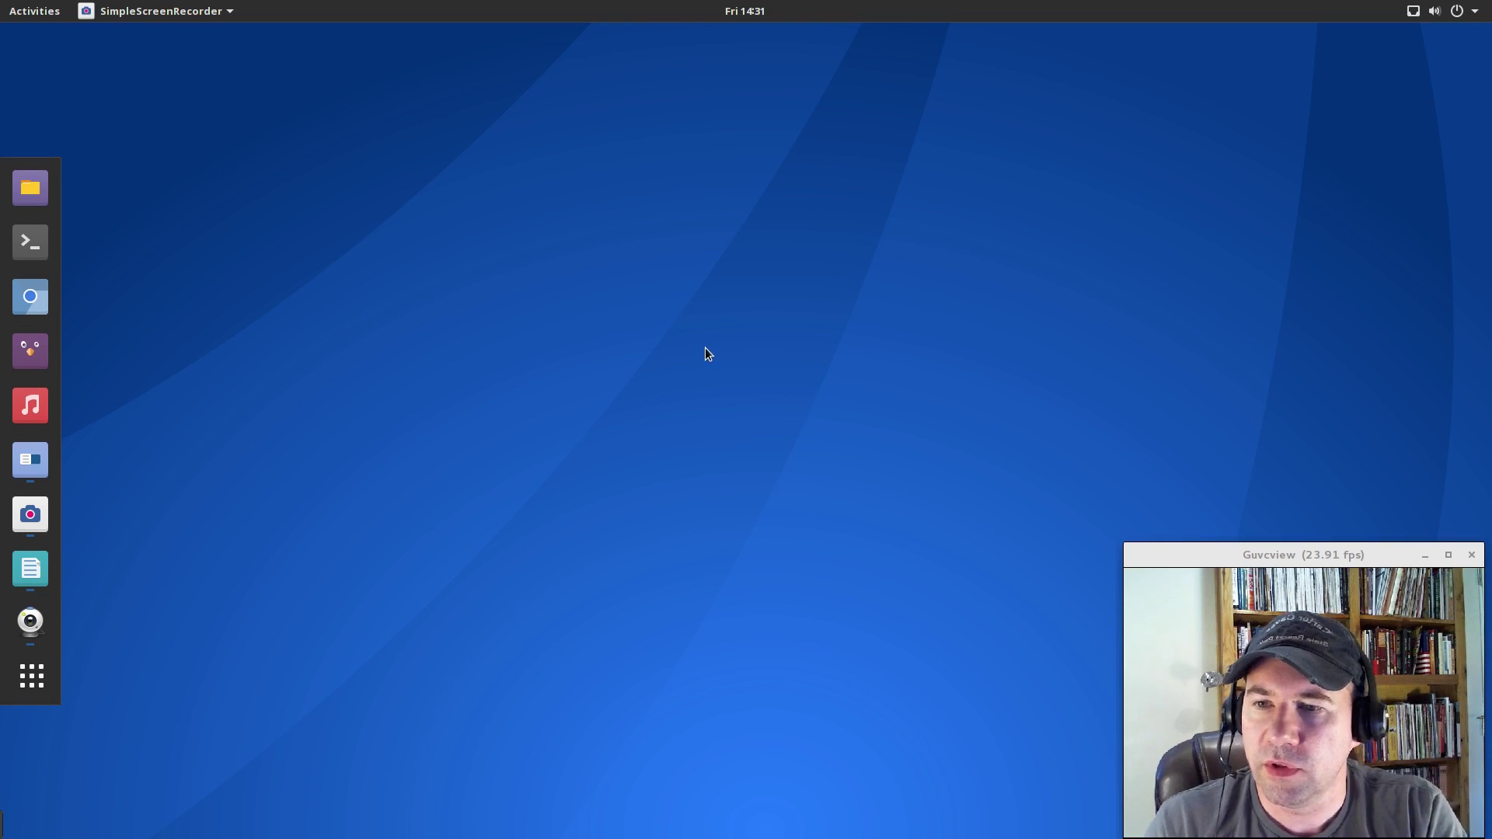
Step: Browse the desktop background Wallpapers and Pictures, then cancel without changing the blue wallpaper
right_click(638, 291)
left_click(659, 375)
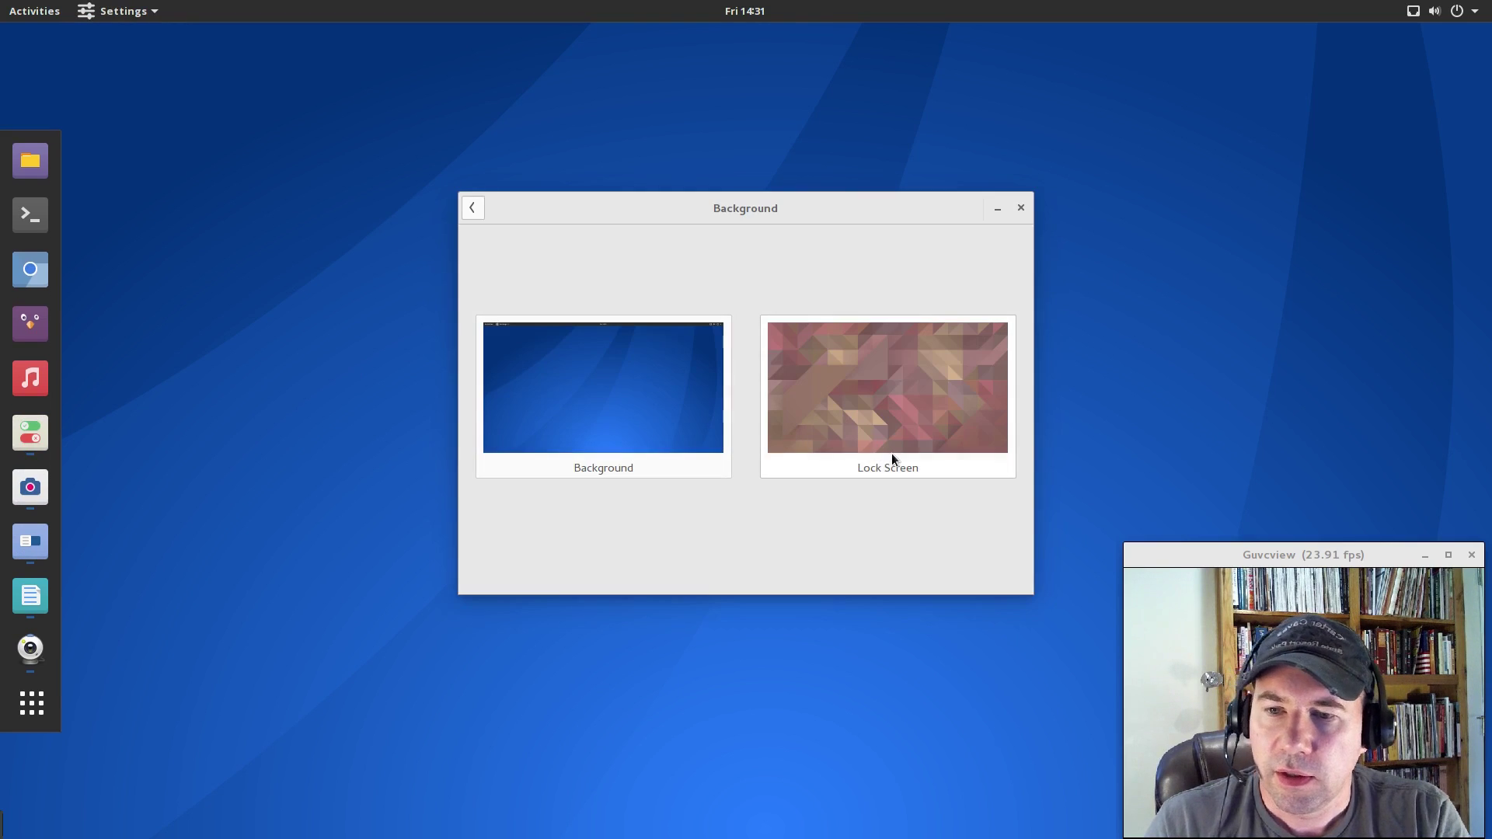
left_click(644, 409)
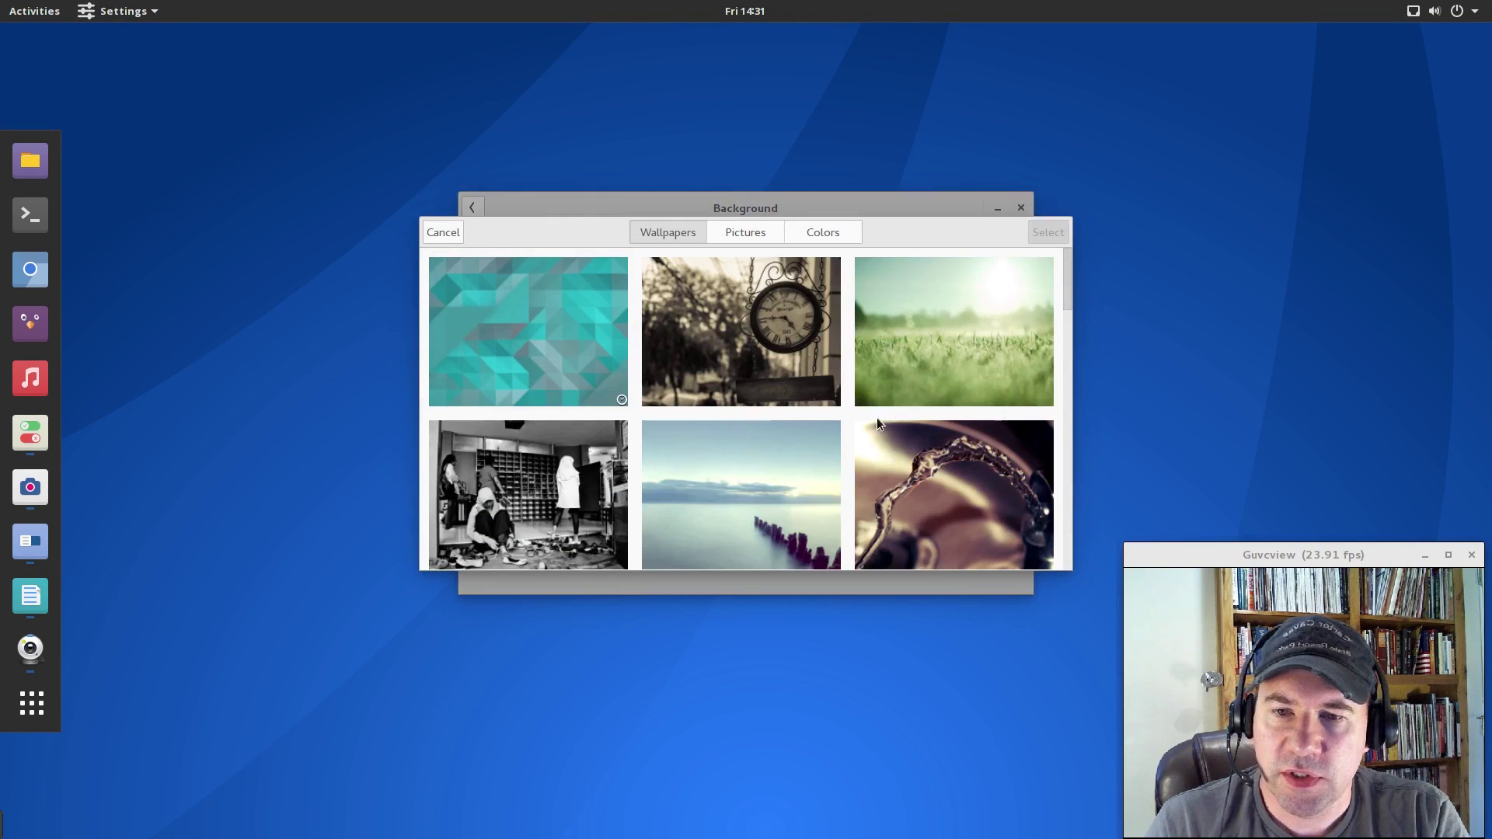
scroll(906, 375, "down", 3)
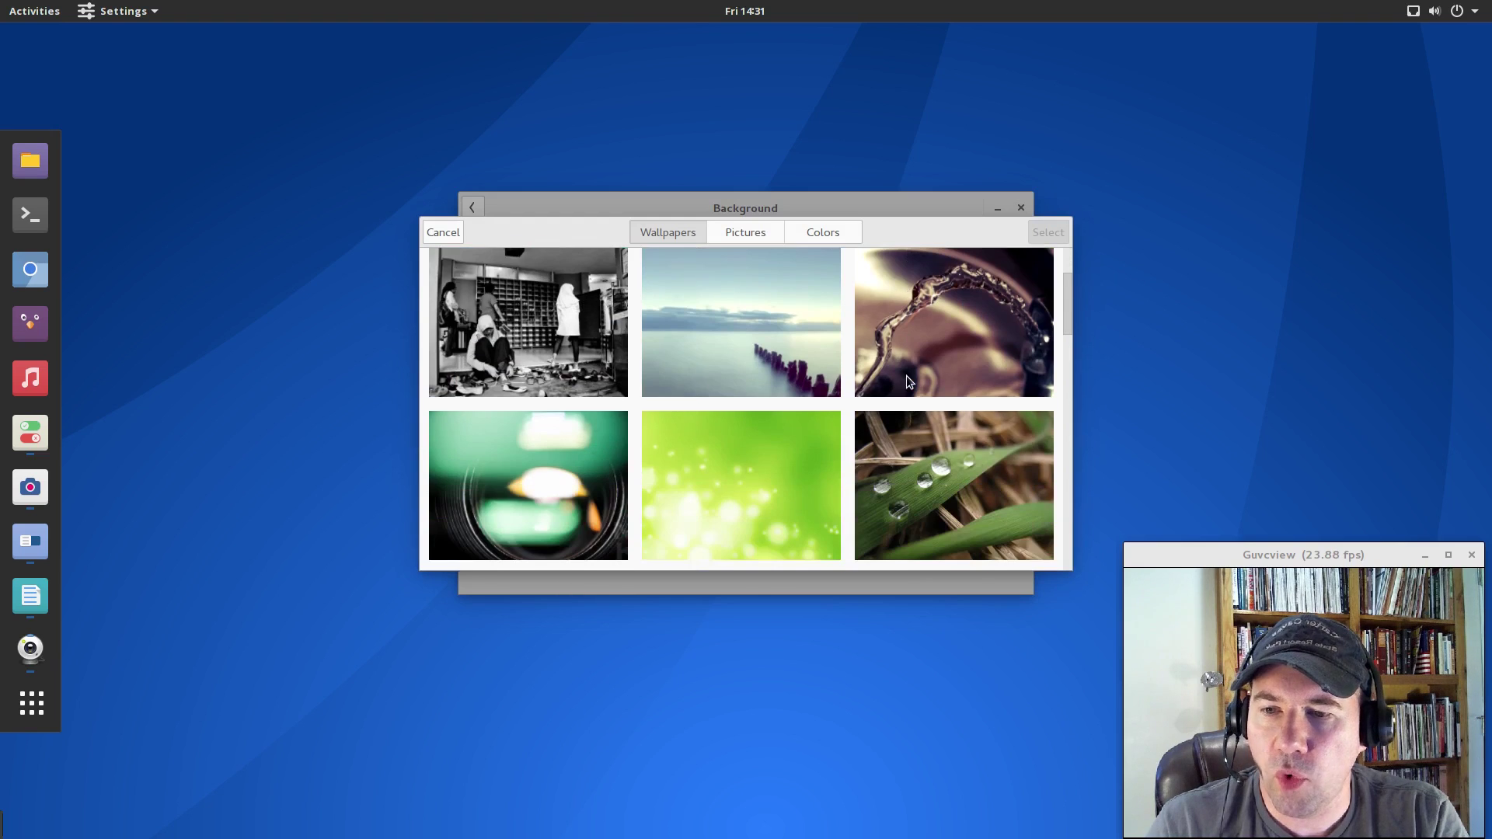
scroll(908, 376, "down", 12)
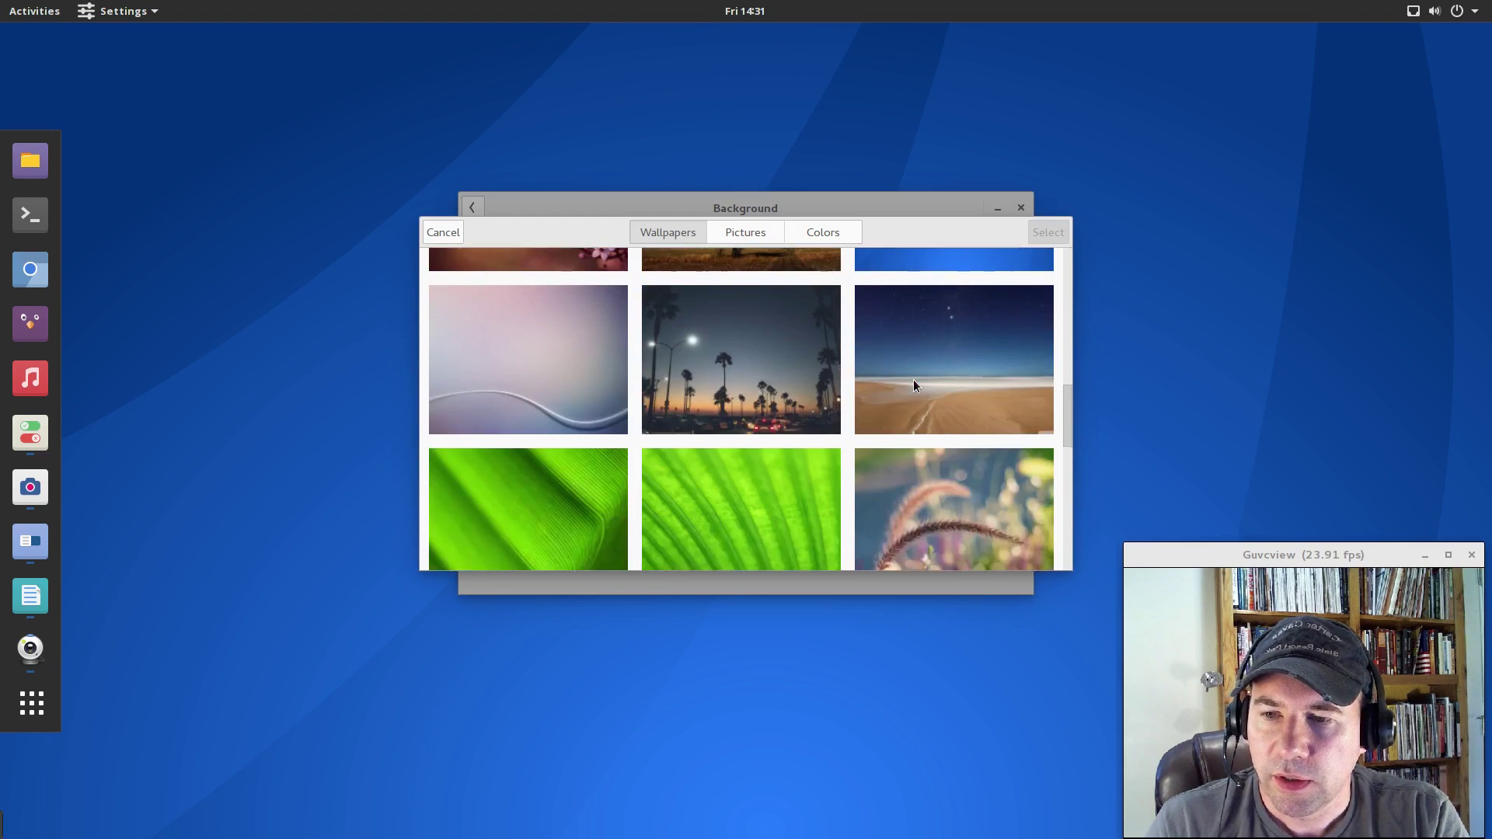
scroll(913, 380, "down", 10)
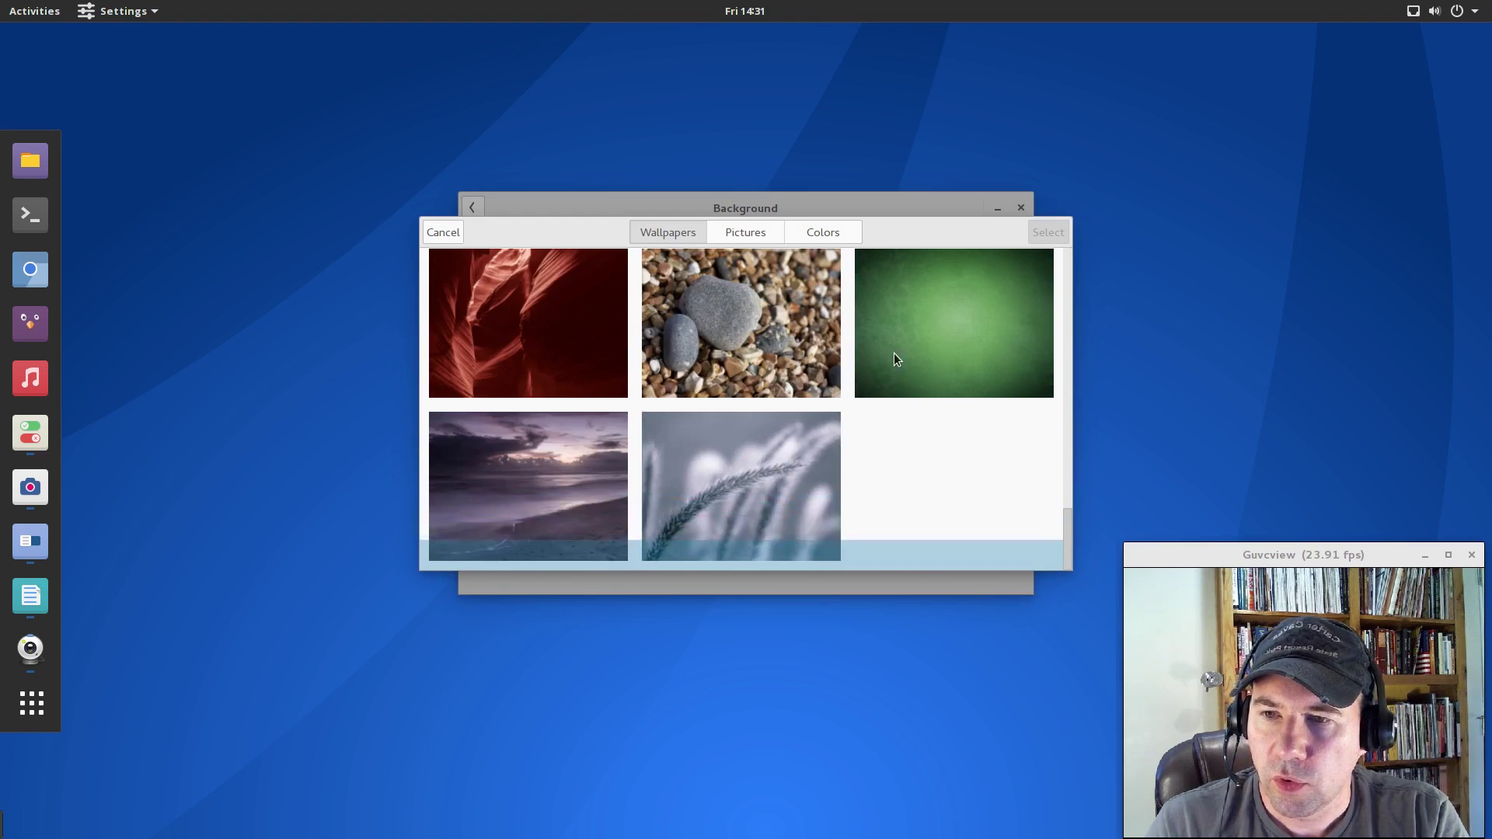
scroll(895, 357, "up", 15)
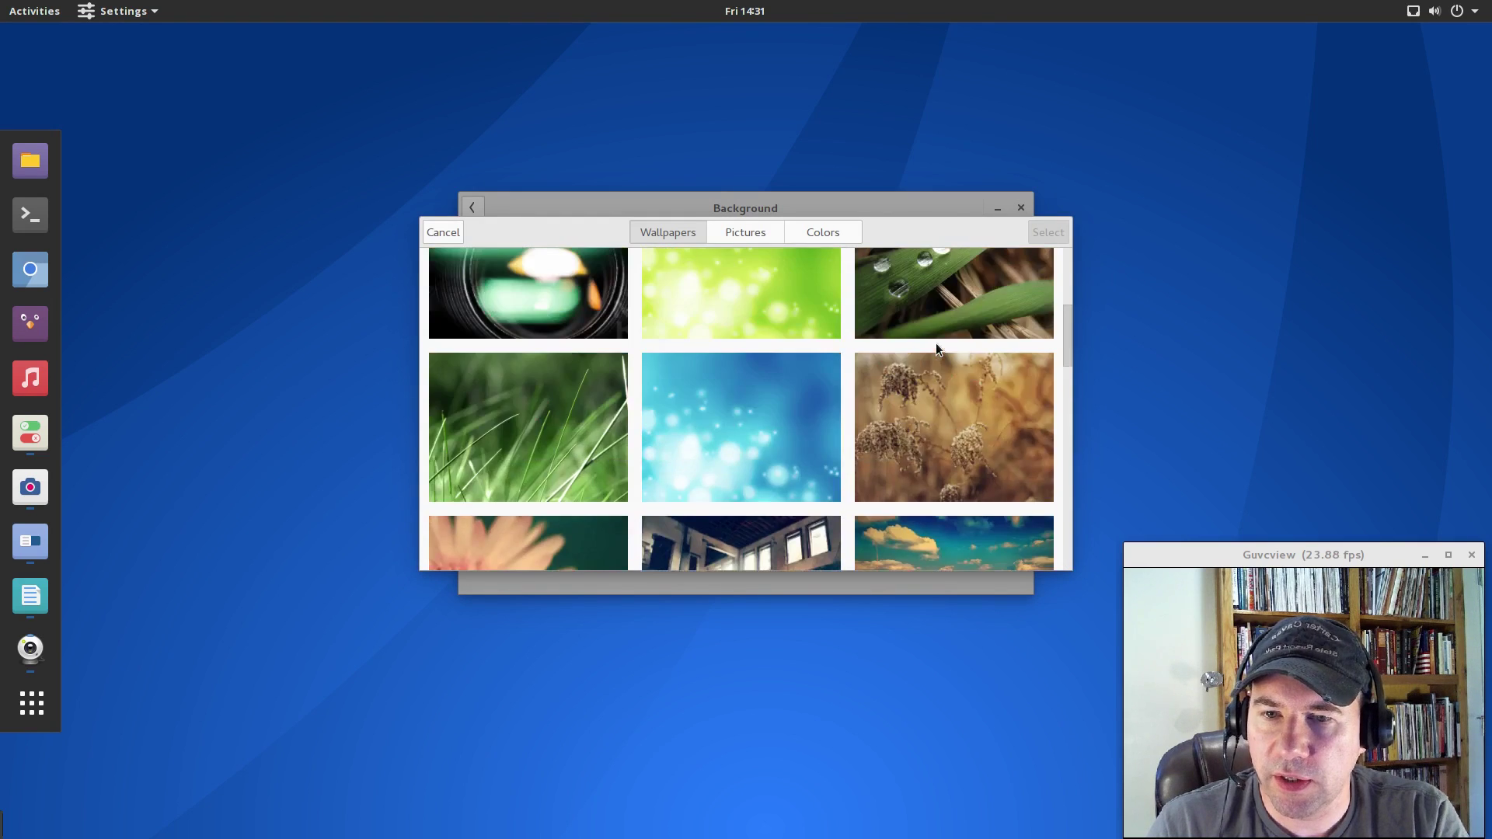
scroll(936, 343, "up", 6)
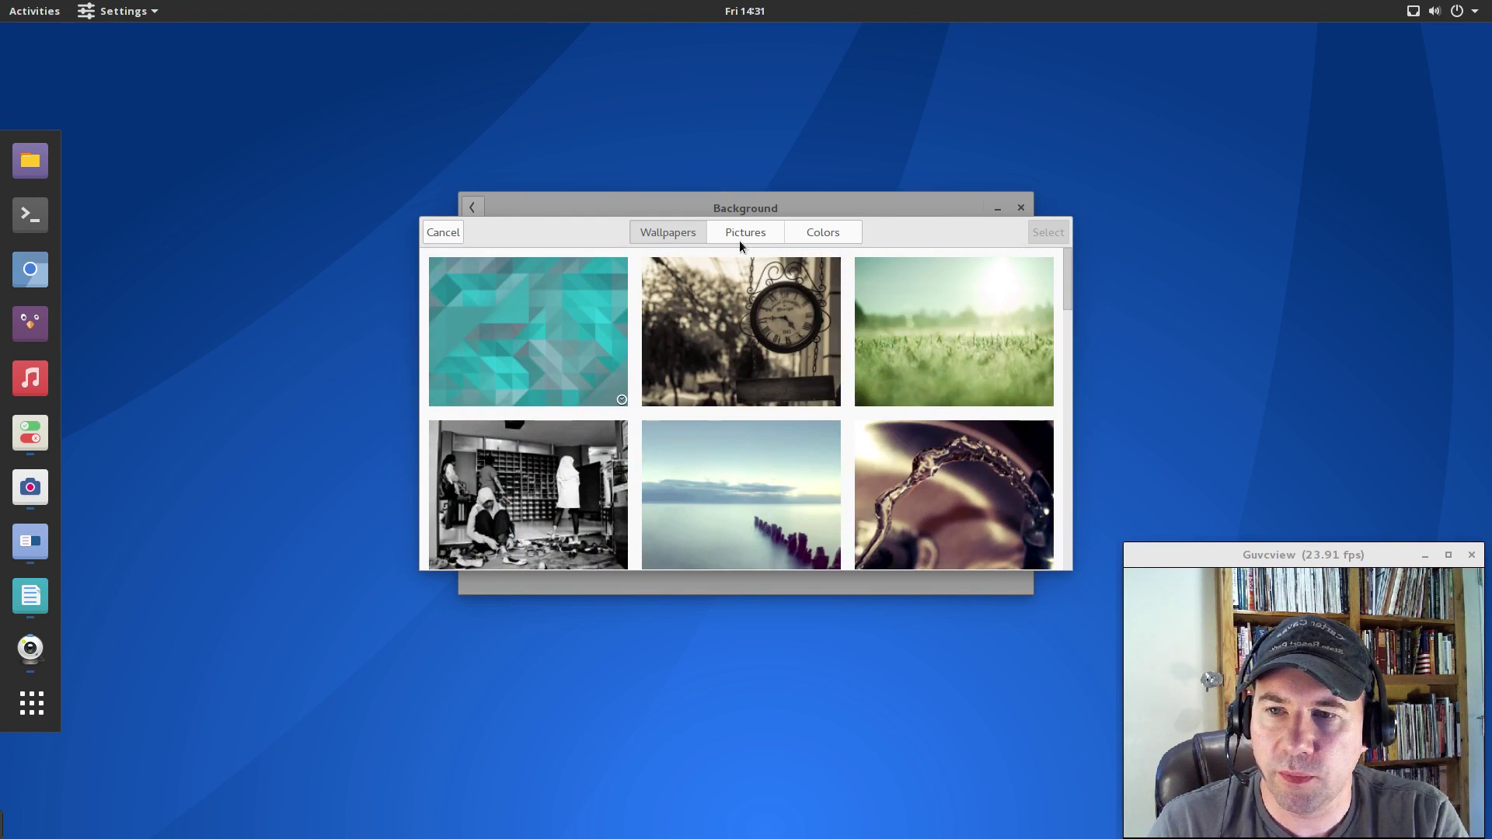
left_click(739, 233)
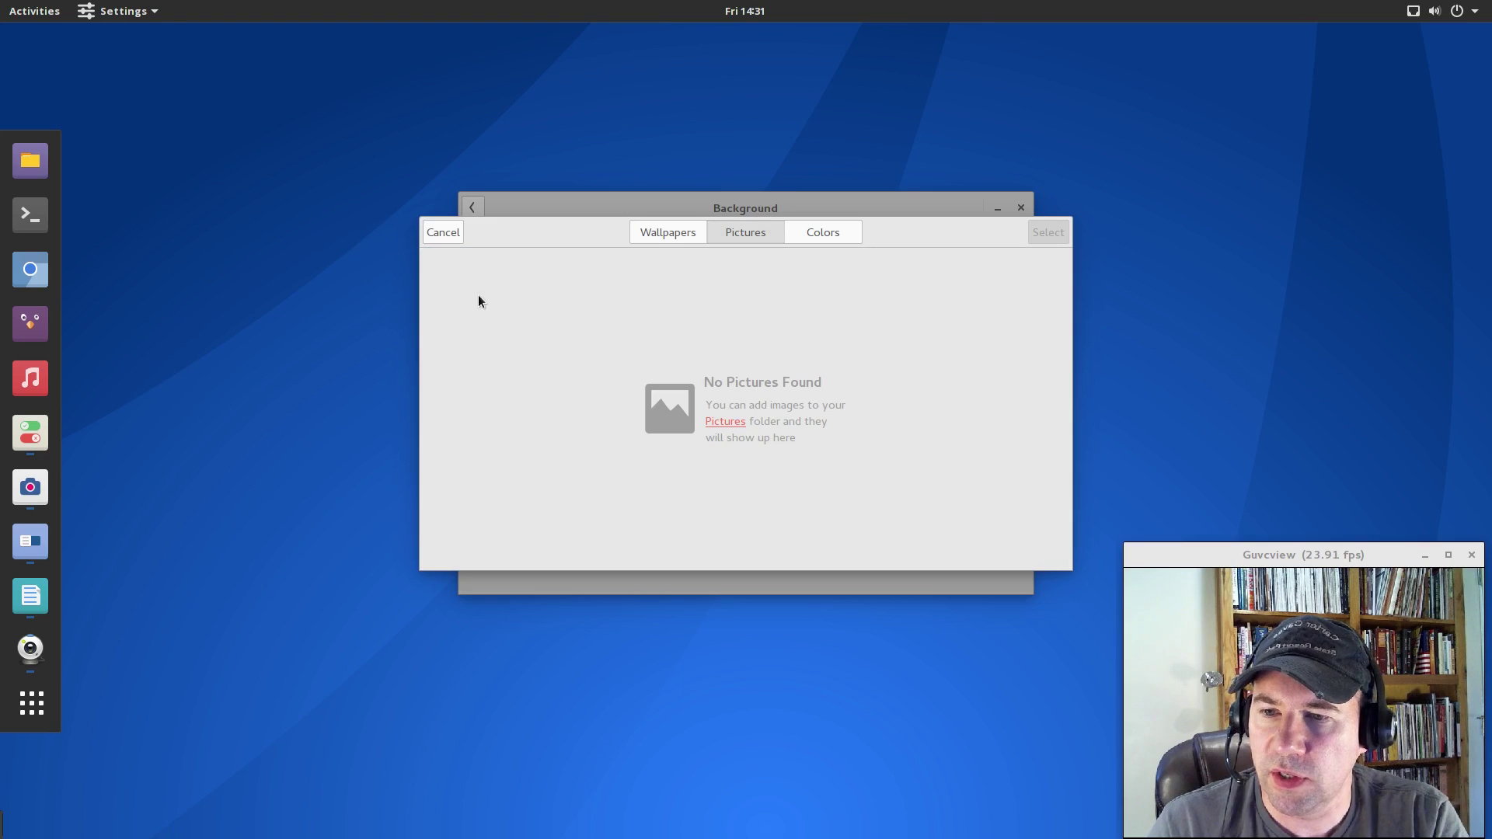
left_click(442, 232)
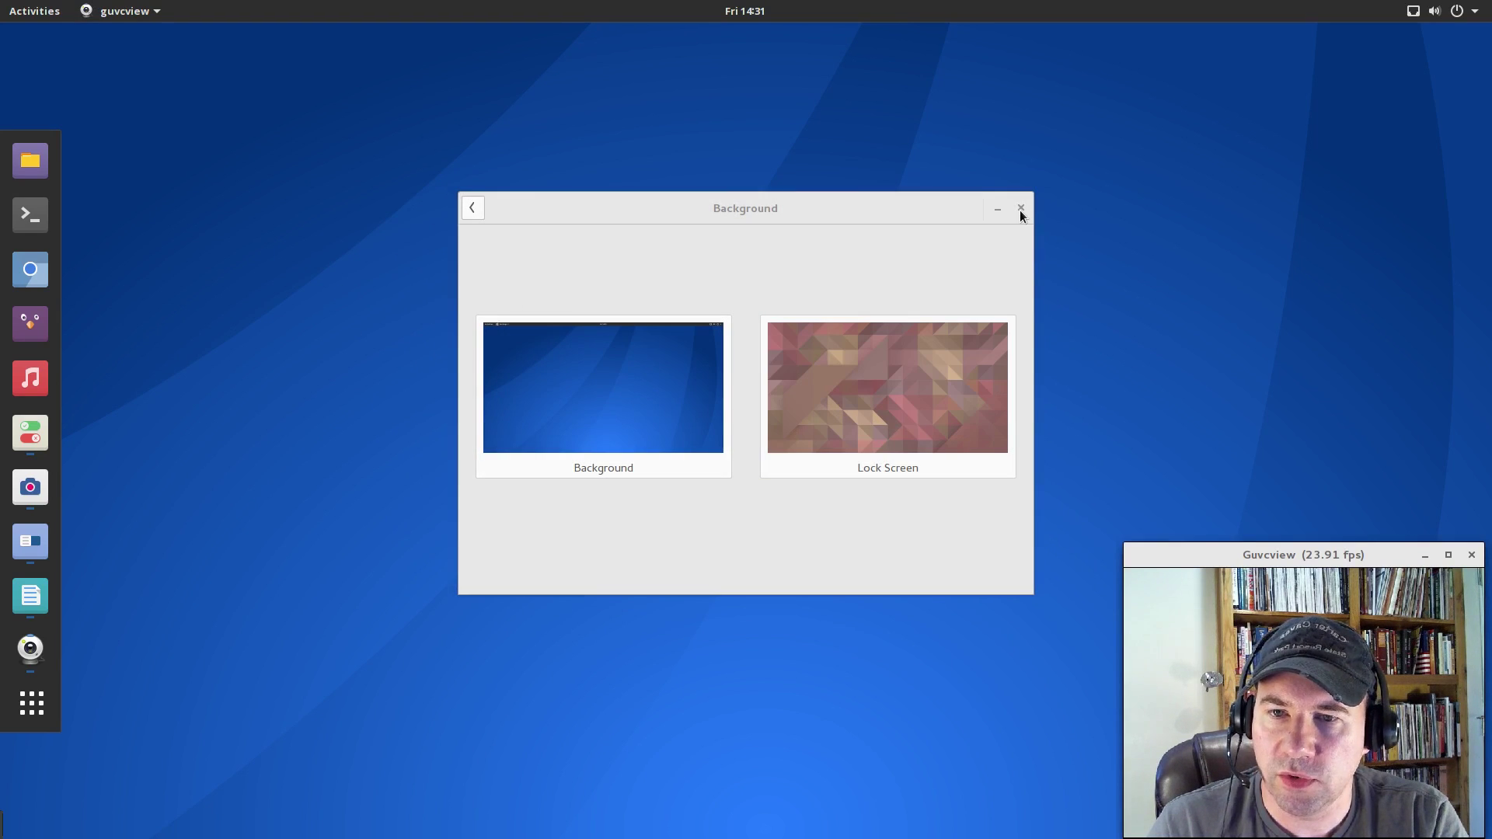
Step: Close Background settings, view the Desktop and Appearance theme settings in Tweaks, then hide Tweaks
left_click(1020, 209)
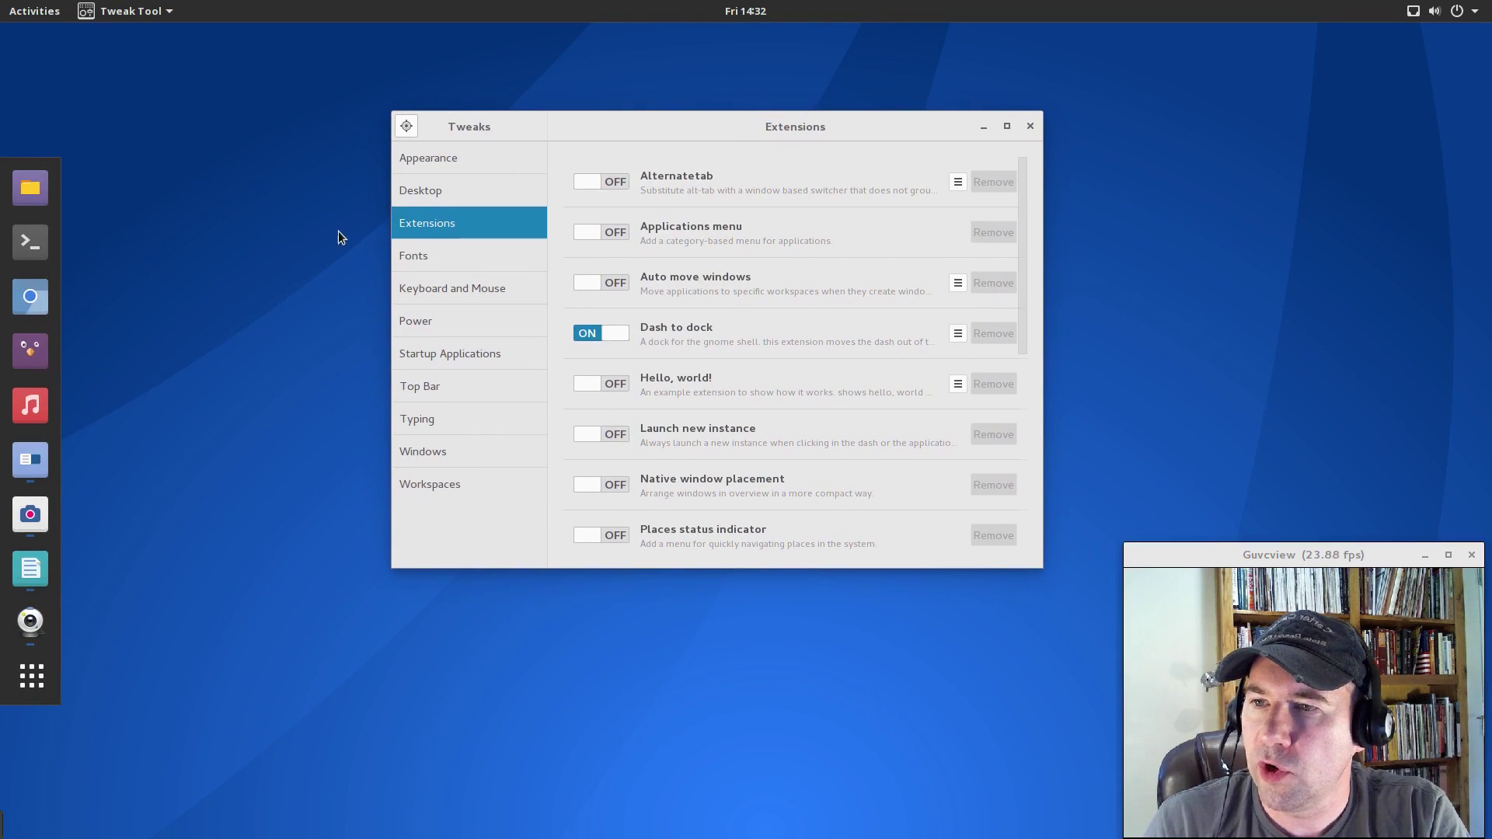
left_click(411, 195)
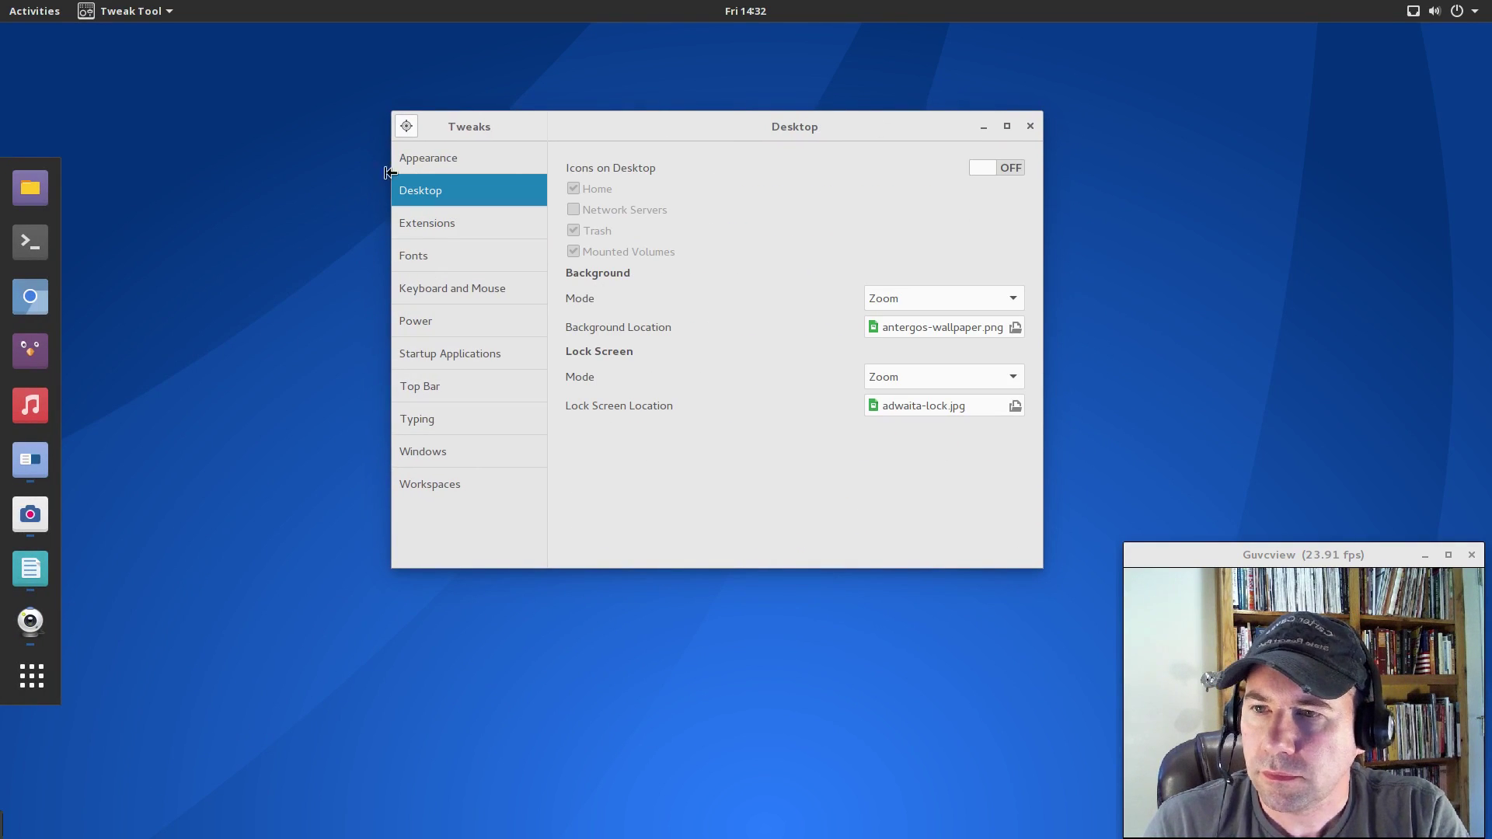
left_click(419, 153)
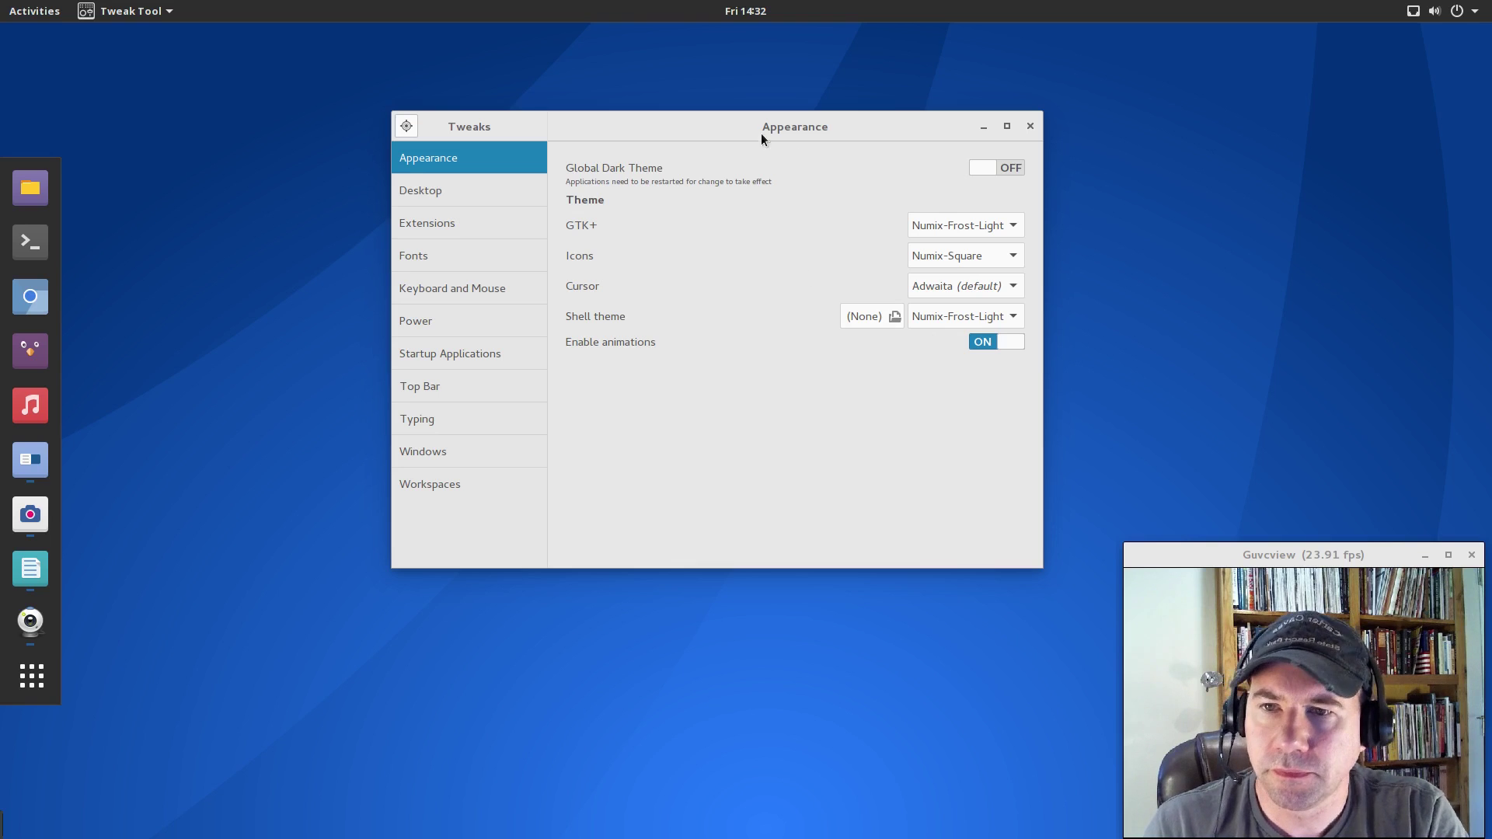
key("ctrl+alt+Left")
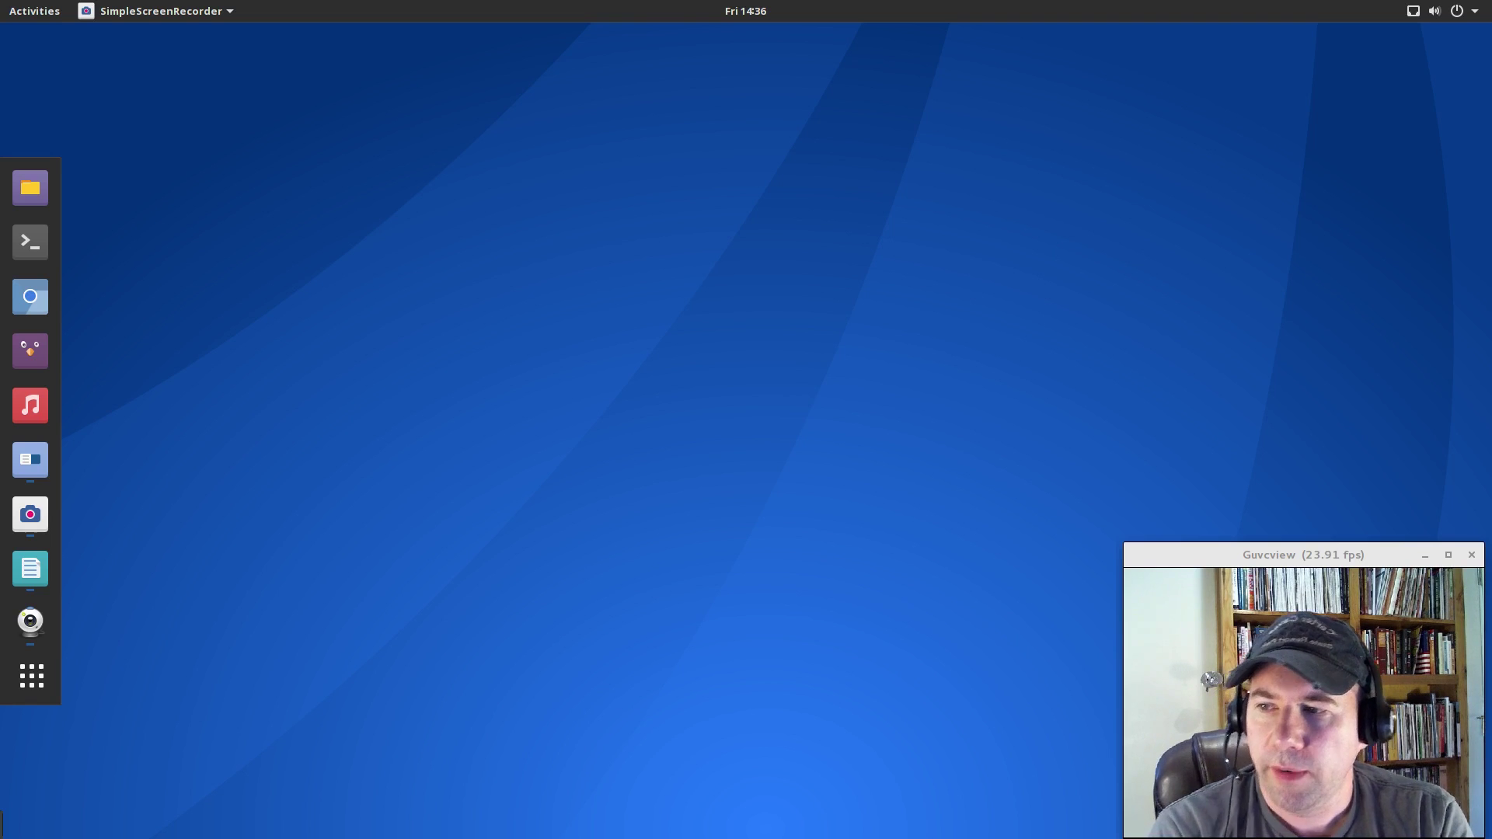
Step: Show the applications grid listing all installed apps, such as Calculator and Chromium
left_click(29, 673)
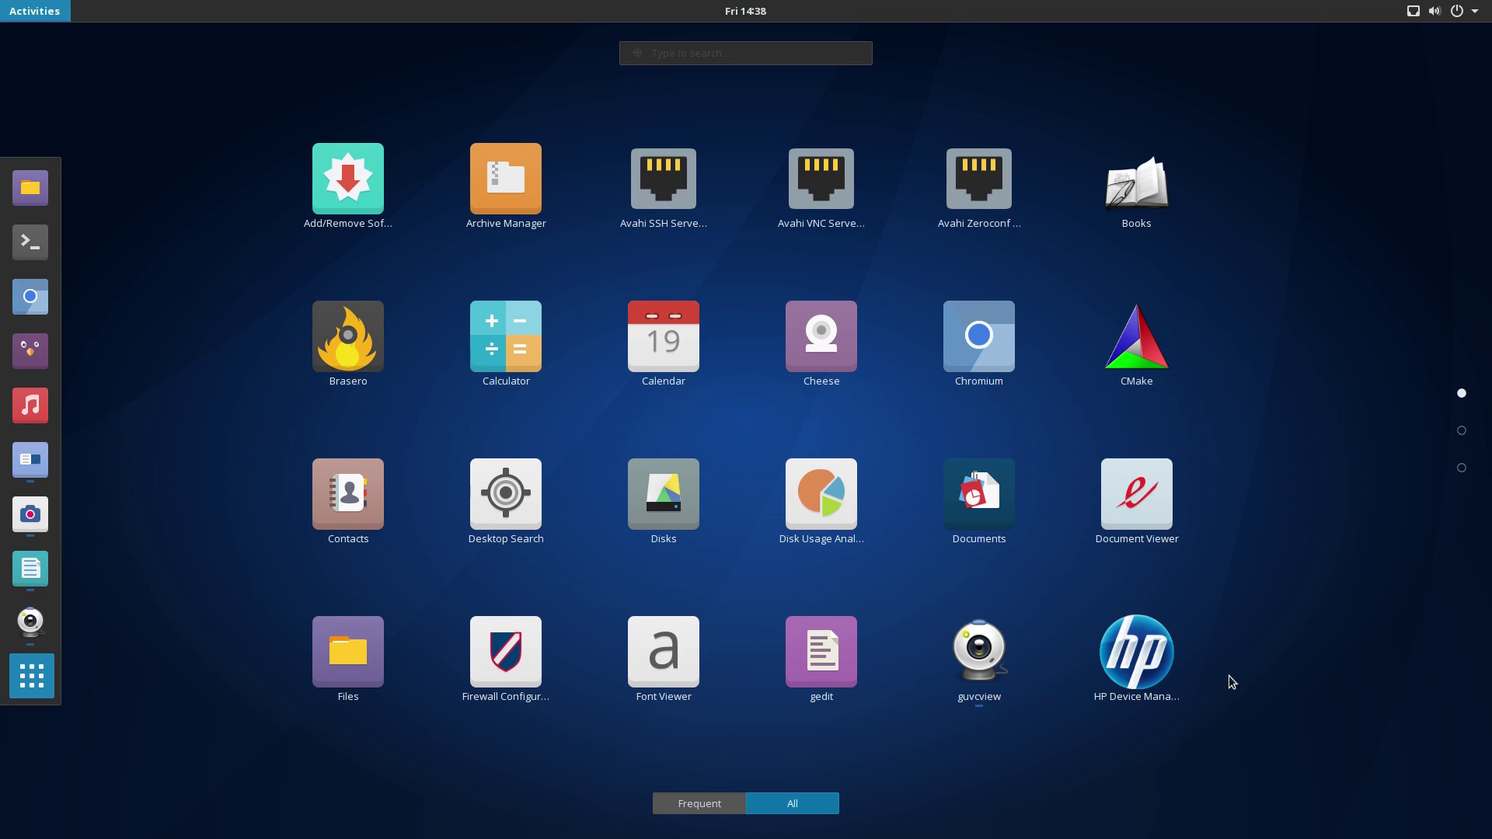
Step: Page through the application grid to pages 2 and 3
scroll(1231, 681, "down", 1)
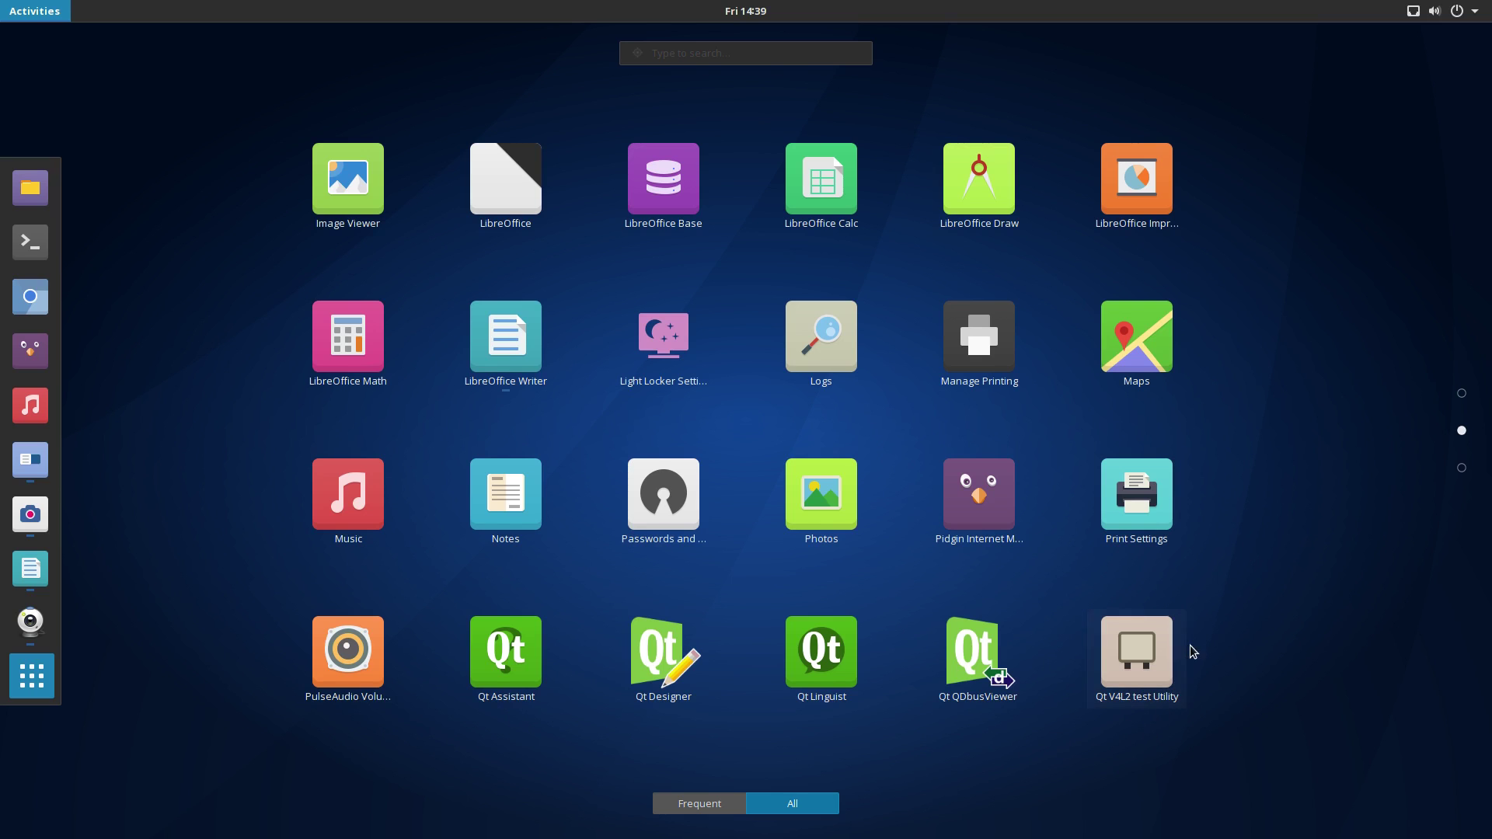
scroll(1242, 642, "down", 1)
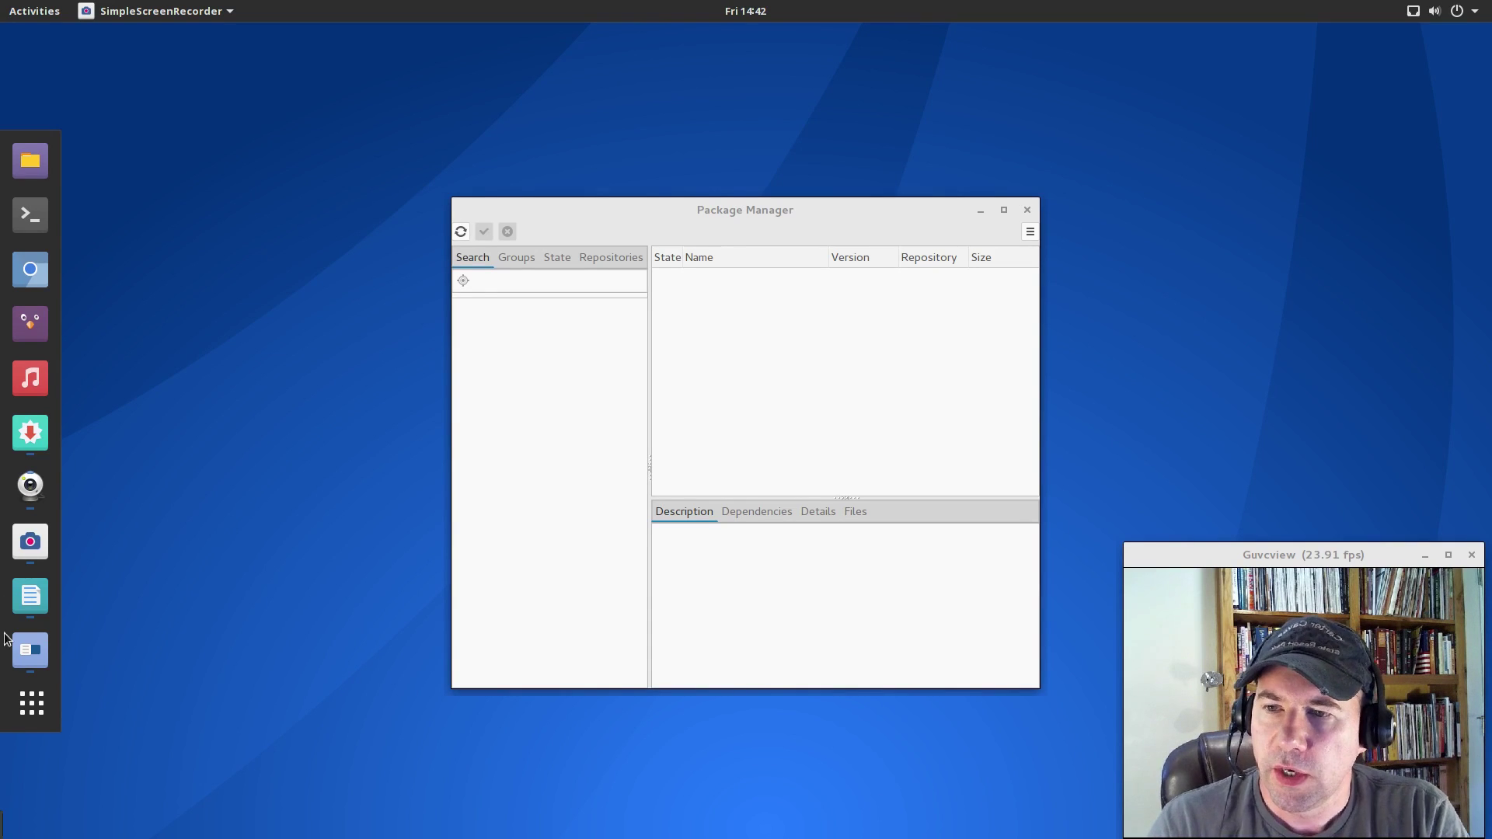
Step: Search Pamac for '0ad' and mark the 0ad package for installation
left_click(510, 282)
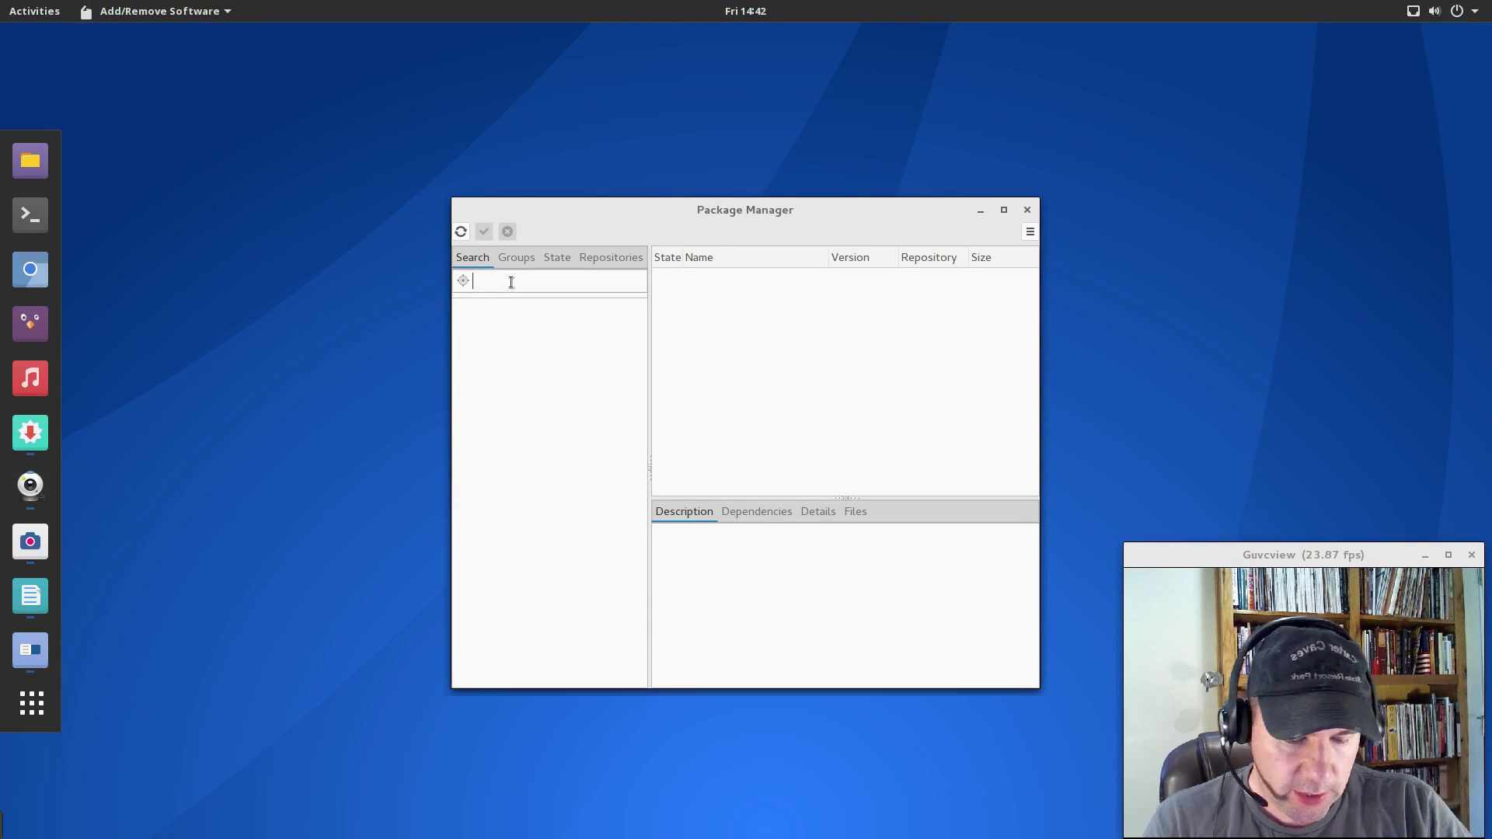
type("0ad")
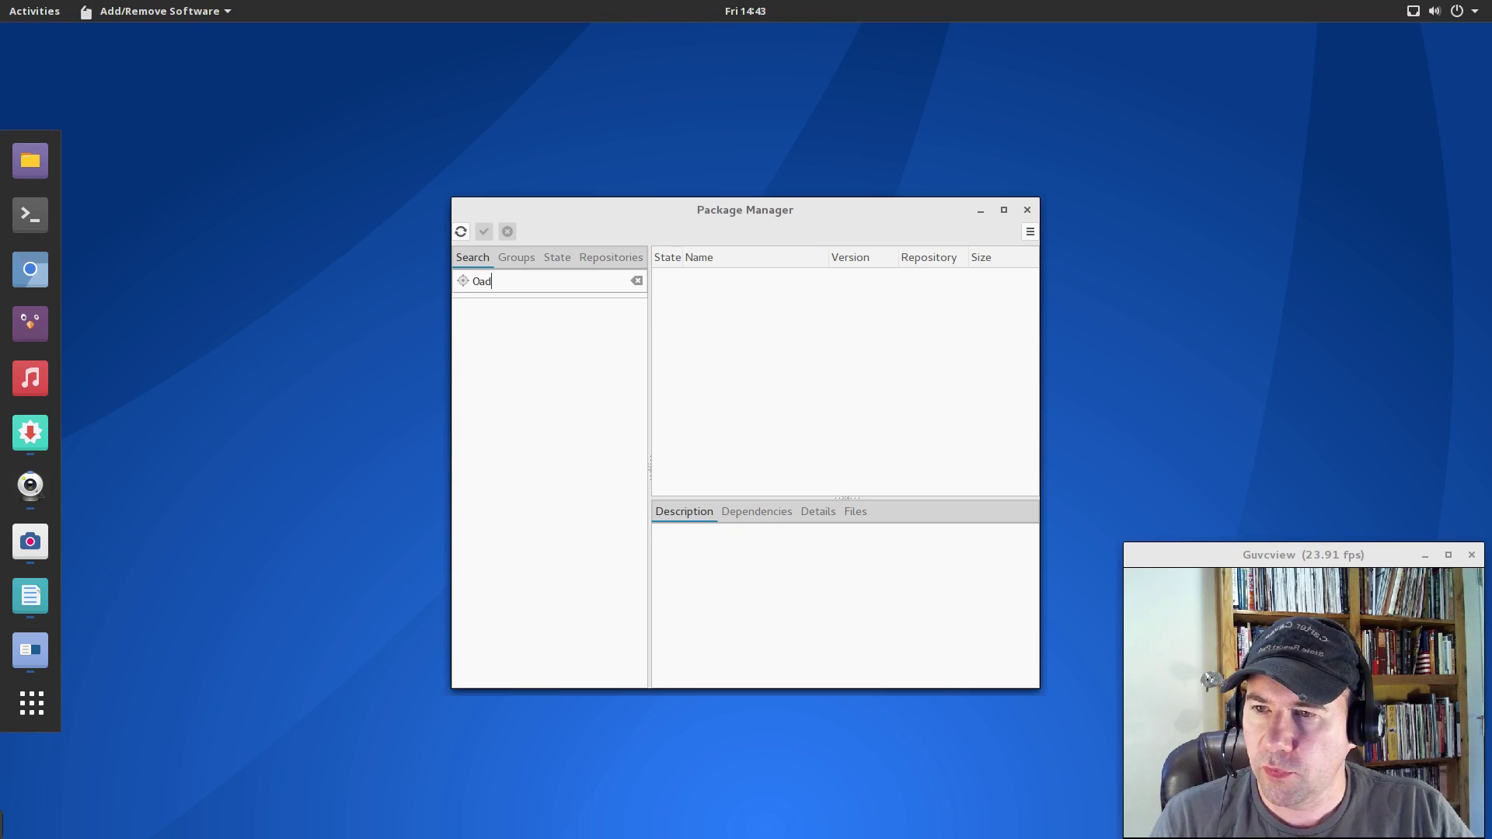
key("Return")
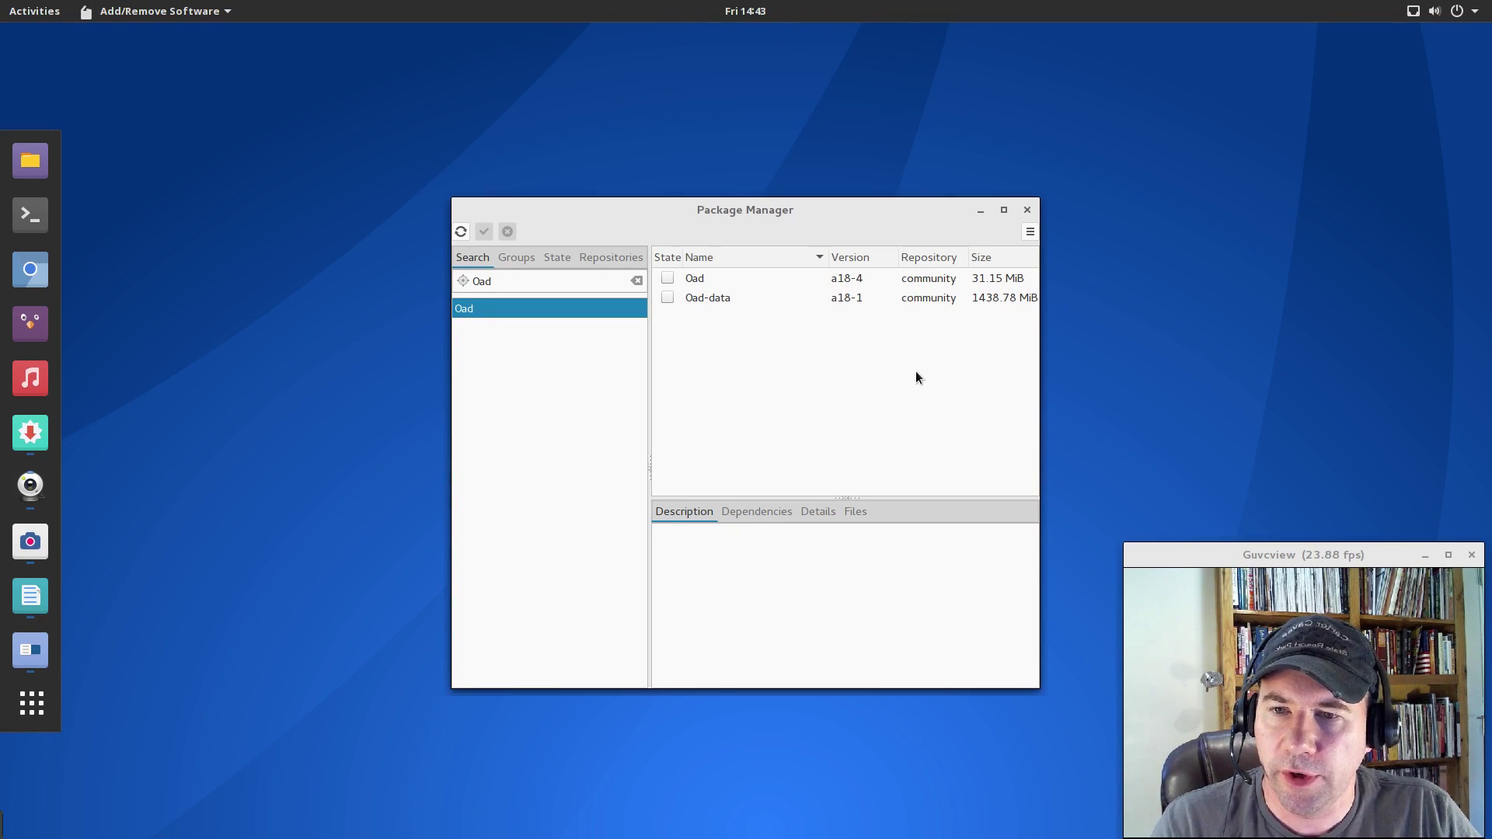
right_click(737, 279)
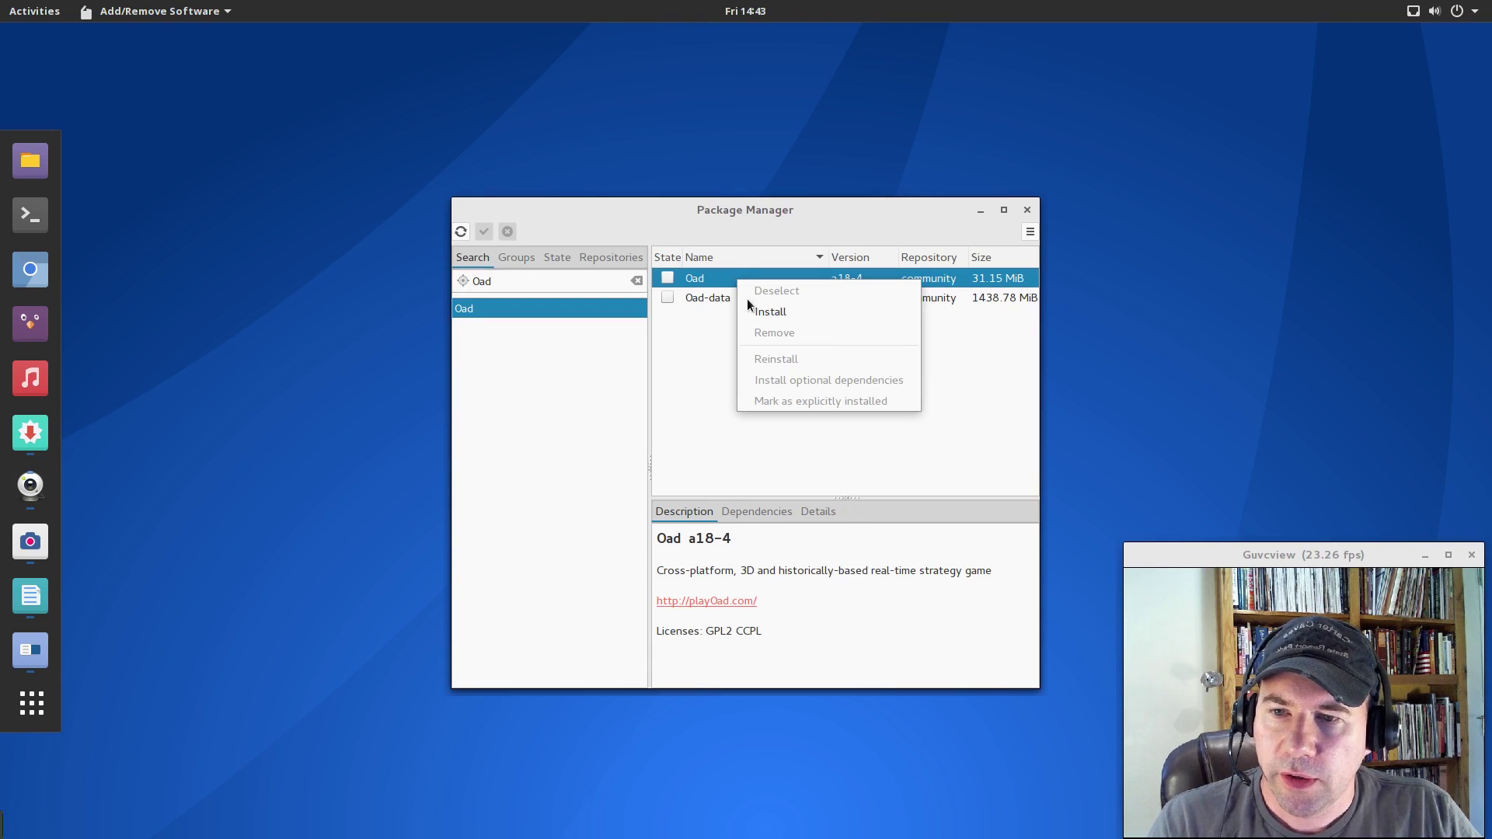
left_click(759, 312)
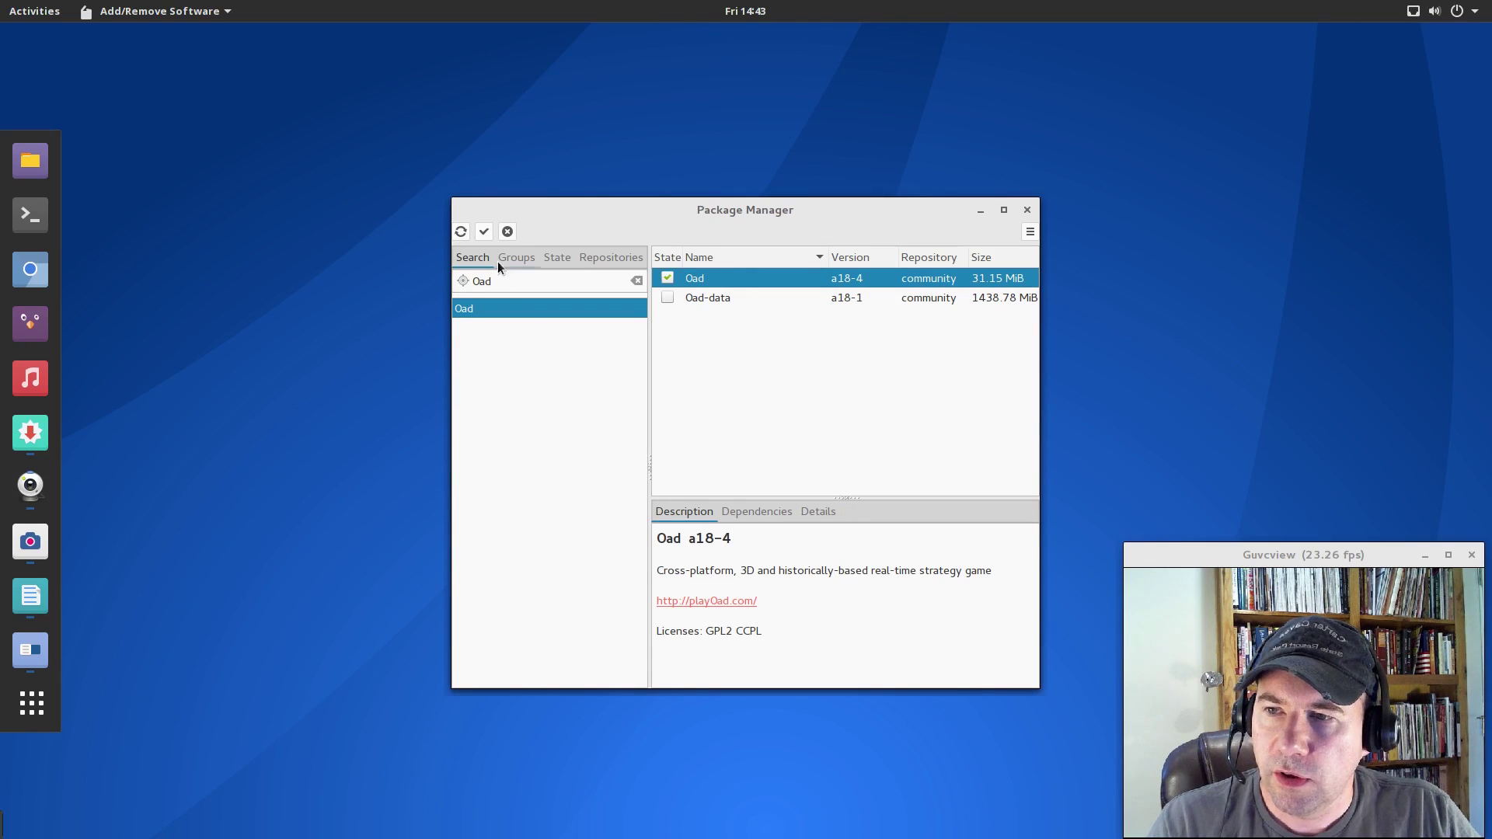
Step: Apply the 0ad install, accept the Transaction Summary, and authenticate with the account password
left_click(484, 231)
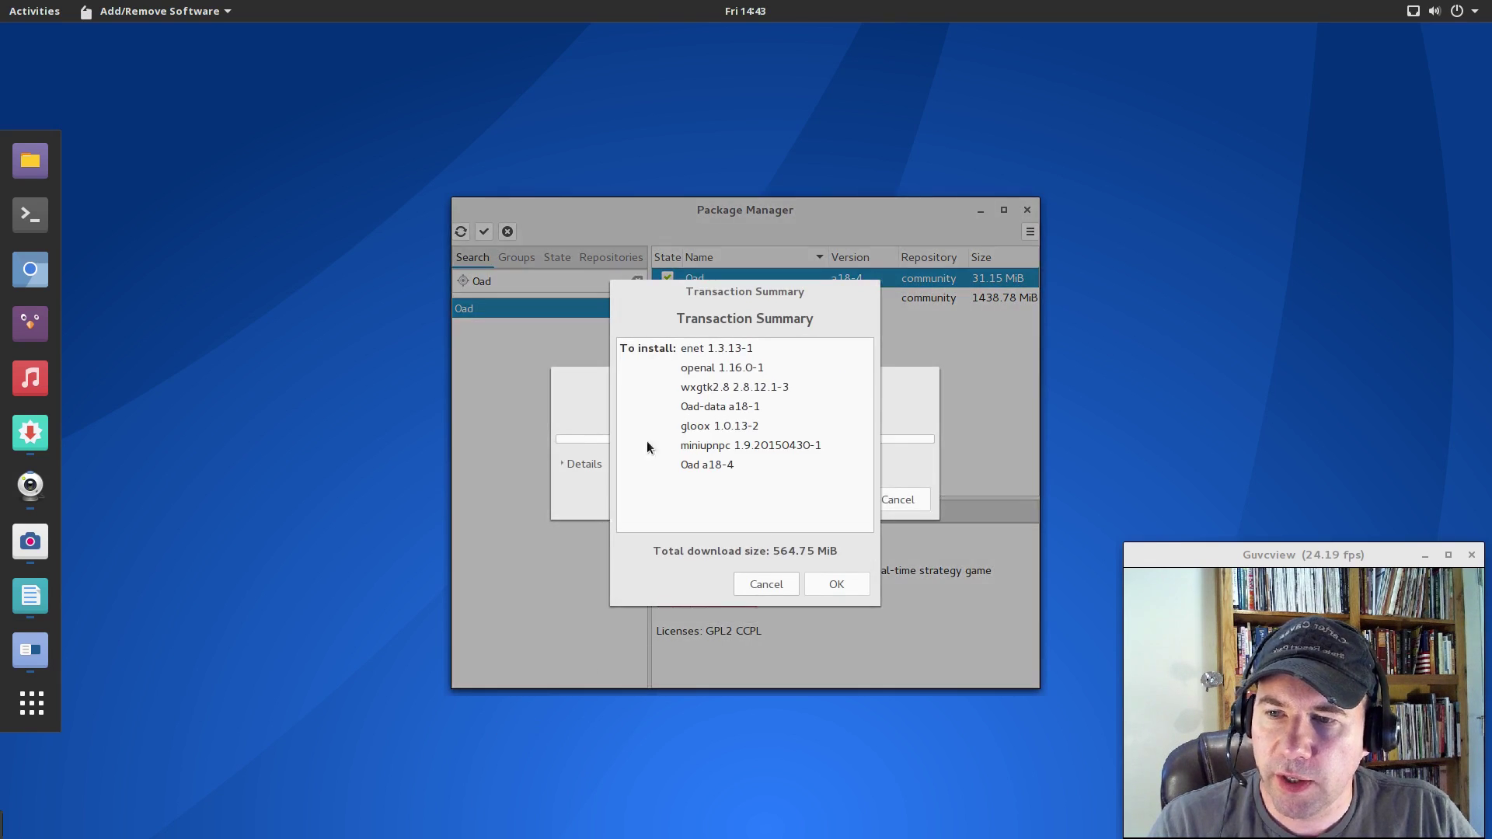
left_click(836, 585)
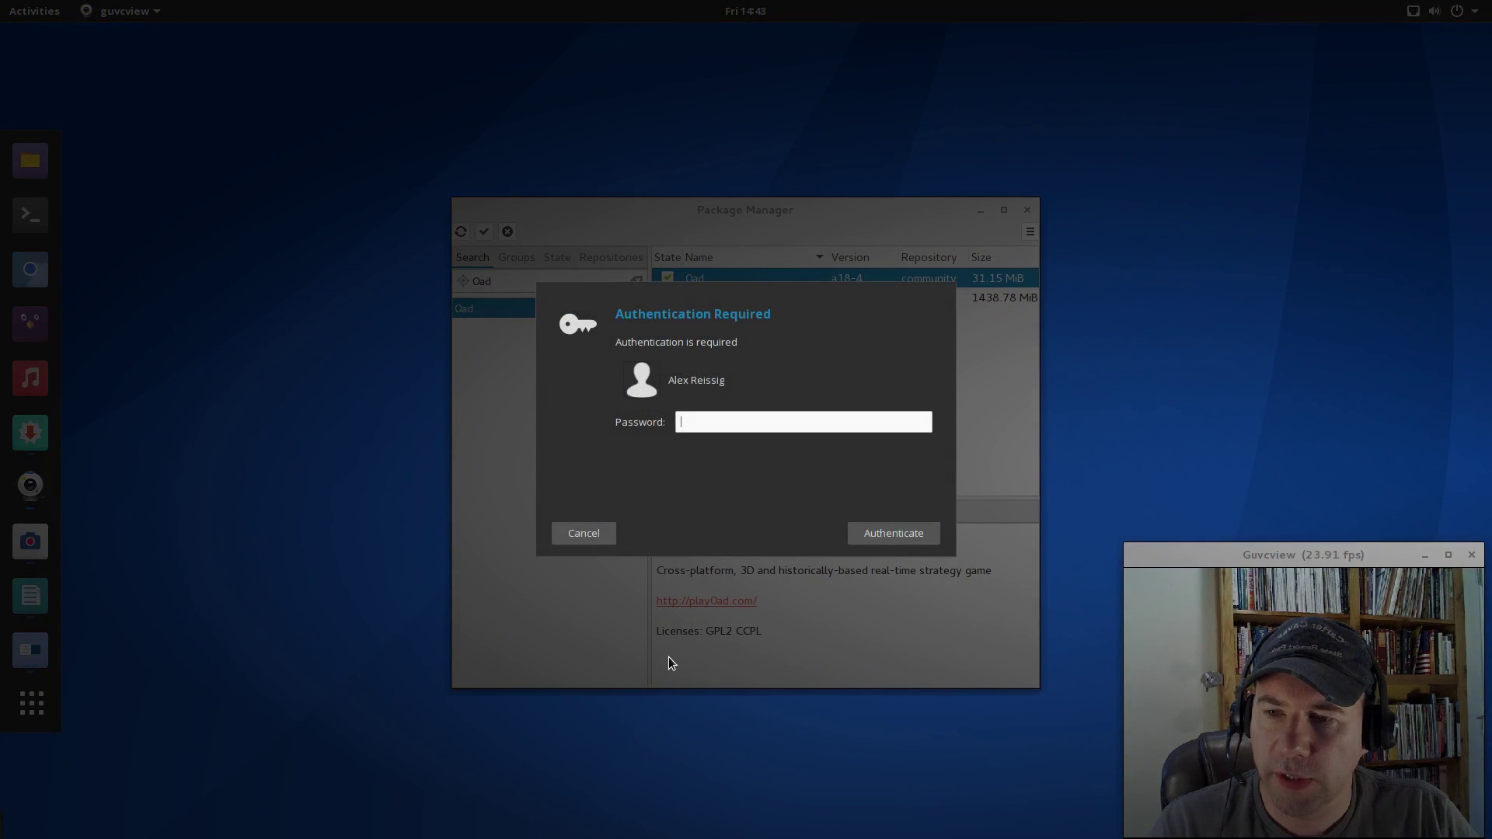
type("******")
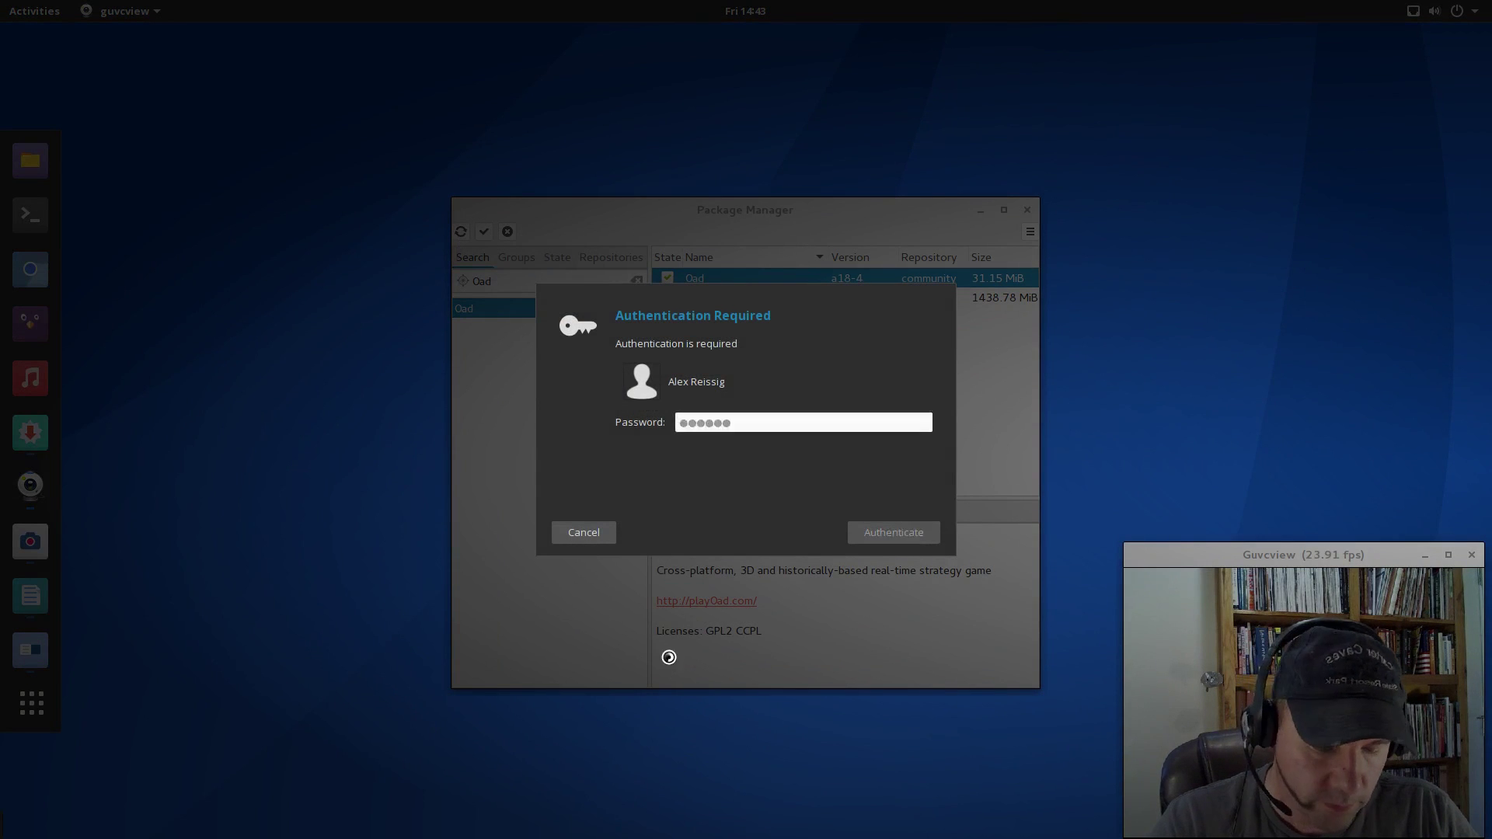
key("Return")
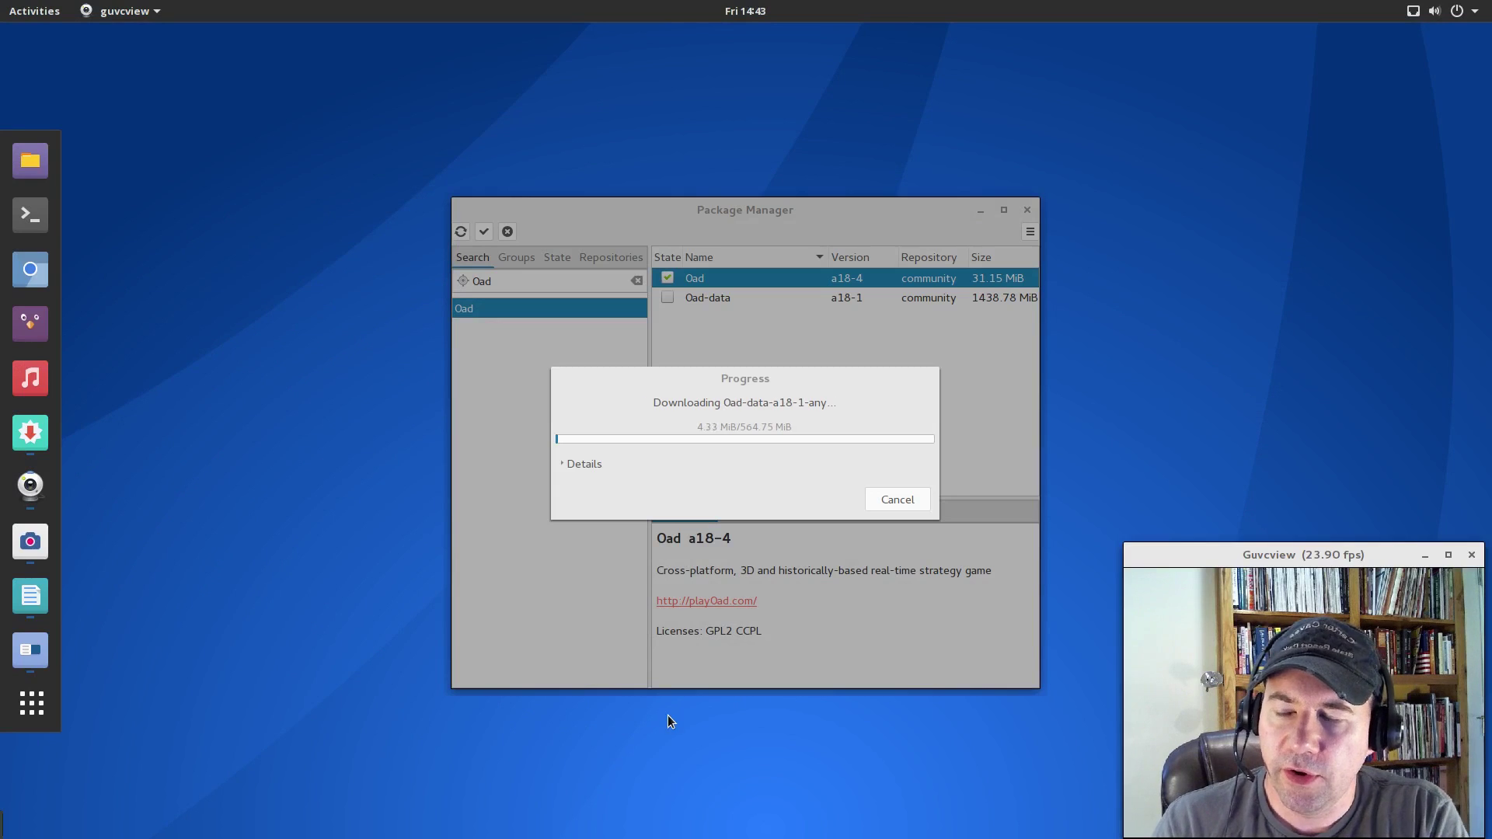